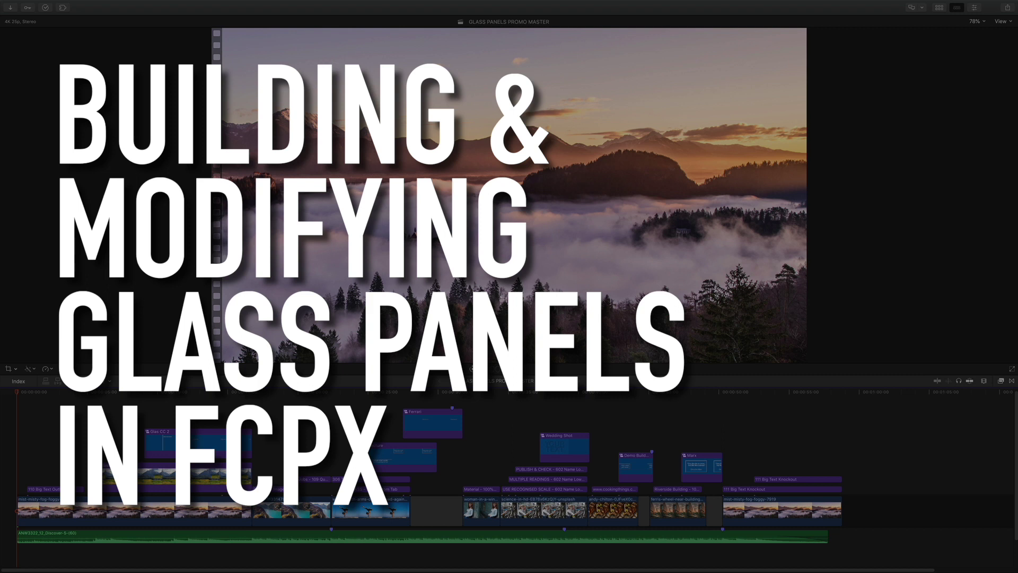
Preview the project, browse the XEffects Glass Panels titles, and return to the Ferrari project
key("space")
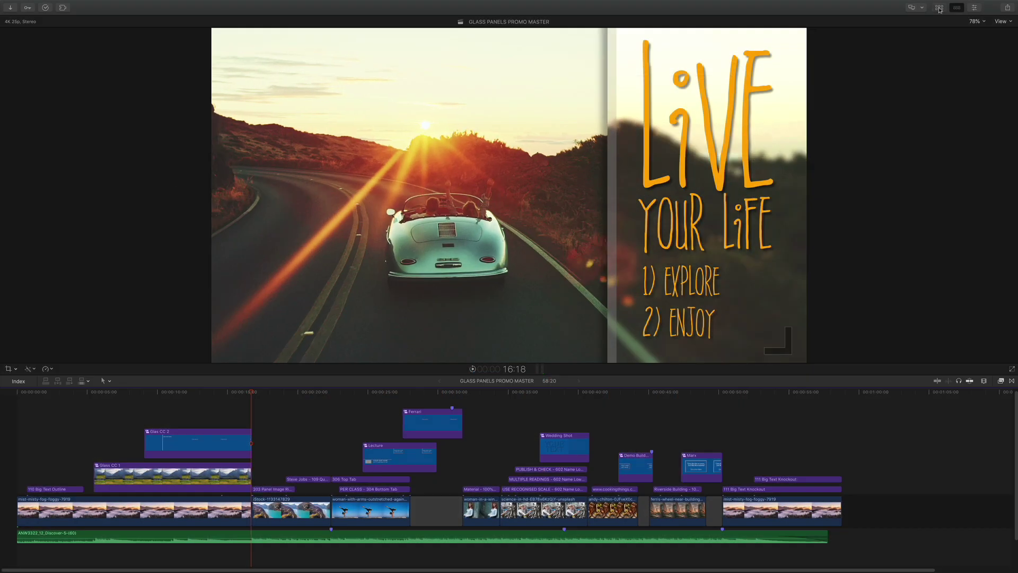
left_click(939, 8)
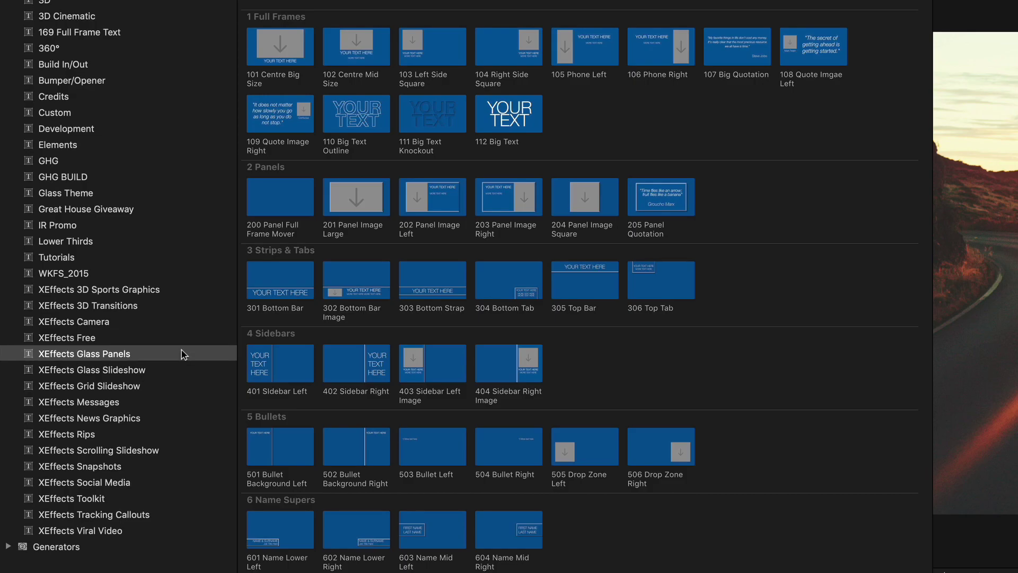
scroll(182, 355, "up", 1)
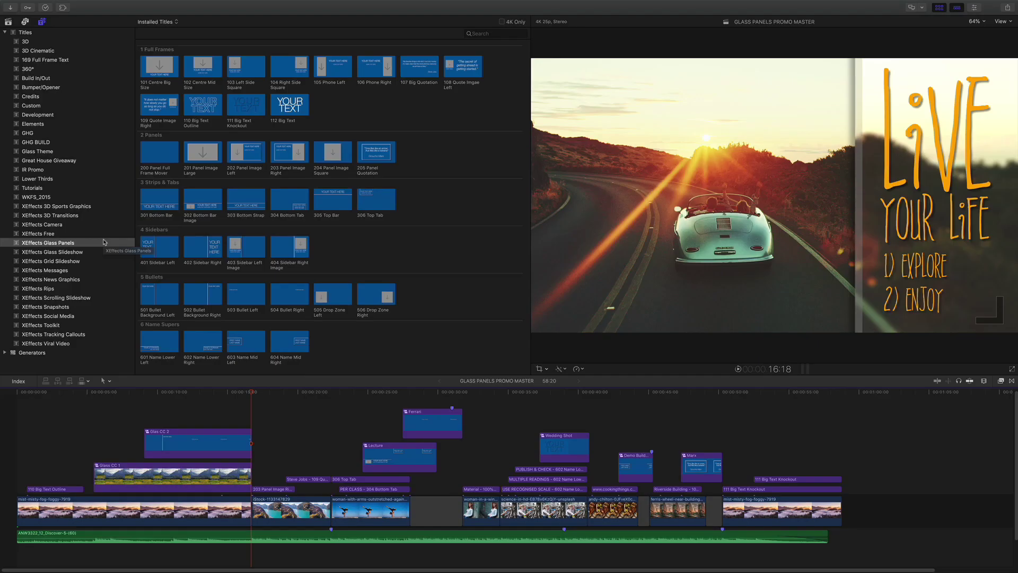
key("super+5")
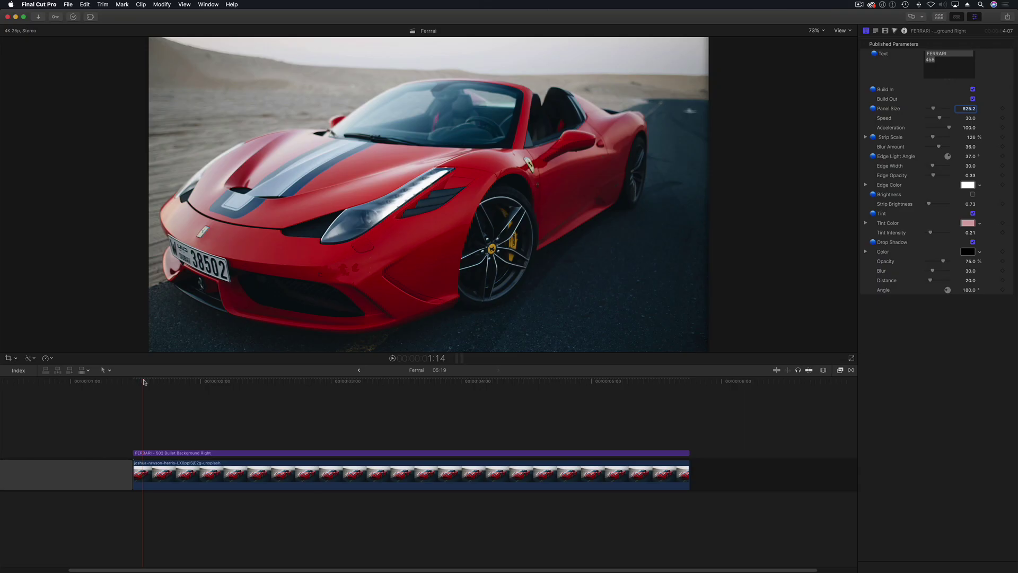
left_click(144, 382)
key("space")
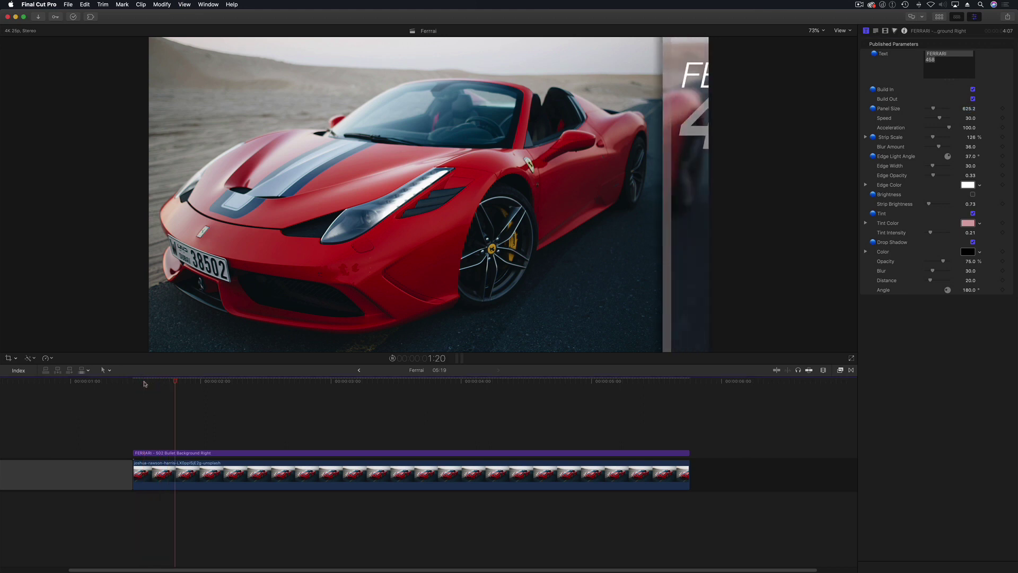
left_click_drag(297, 383, 173, 385)
key("space")
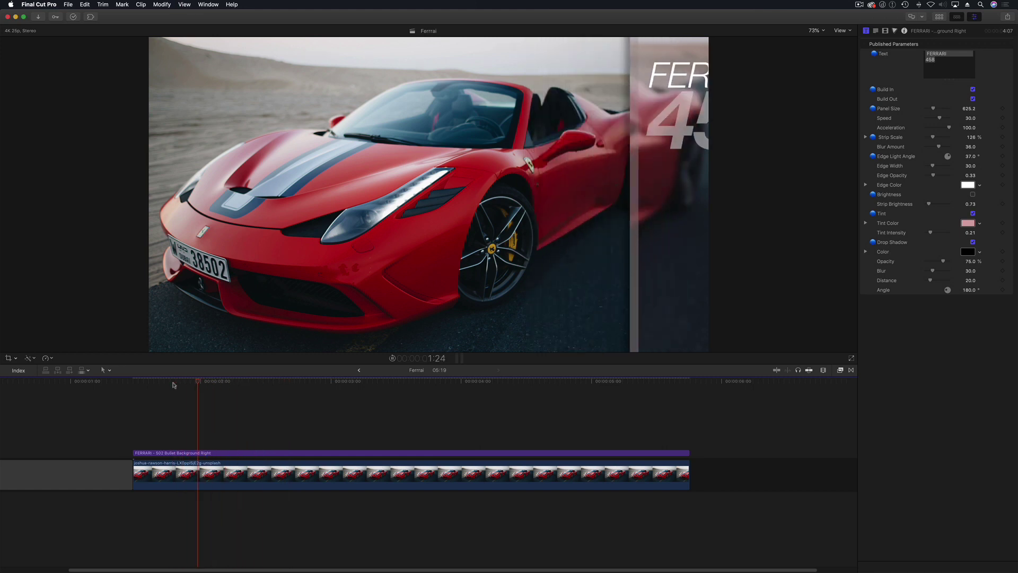
key("space")
mouse_move(240, 382)
left_mouse_down()
mouse_move(223, 383)
mouse_move(246, 383)
left_mouse_up()
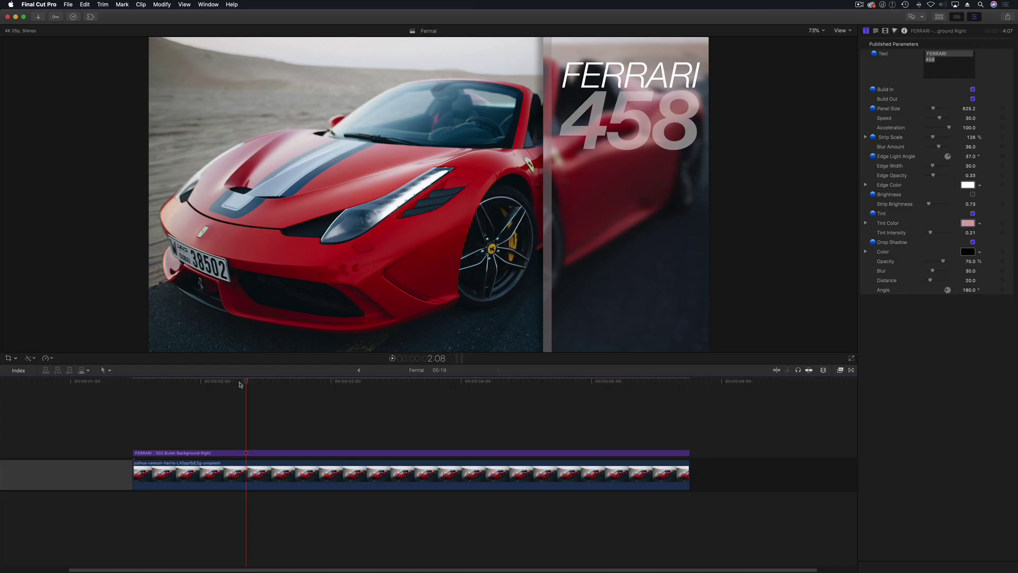
left_click_drag(242, 382, 272, 384)
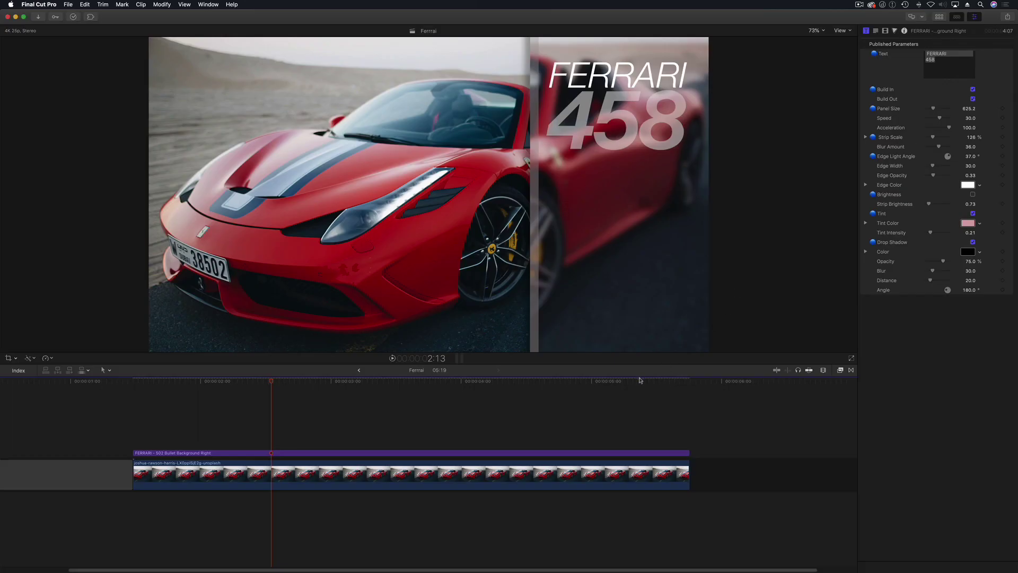
key("Home")
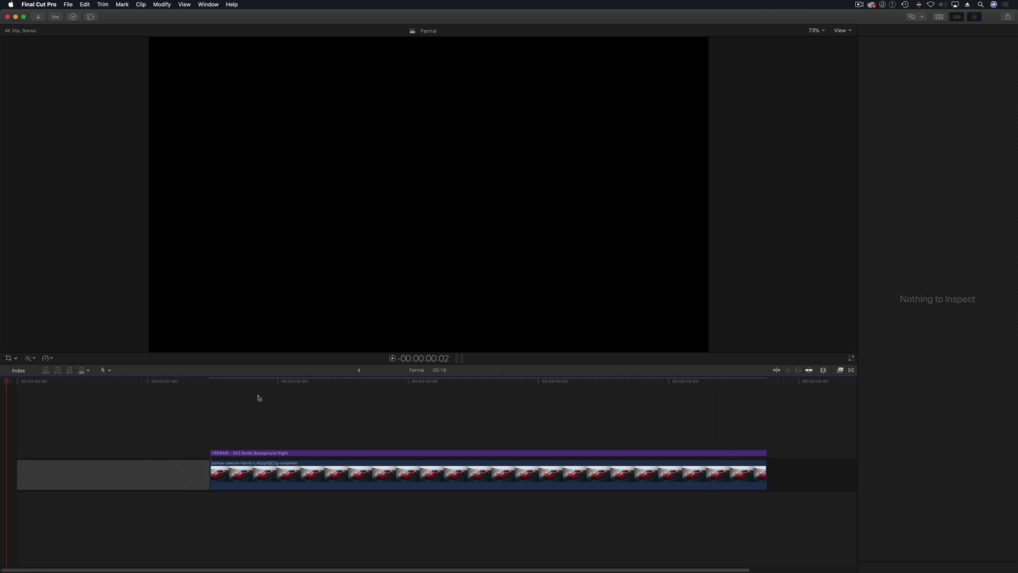
Select the FERRARI title clip at the full-title frame and try a larger Panel Size
left_click_drag(232, 381, 564, 382)
left_click(270, 381)
left_click(273, 454)
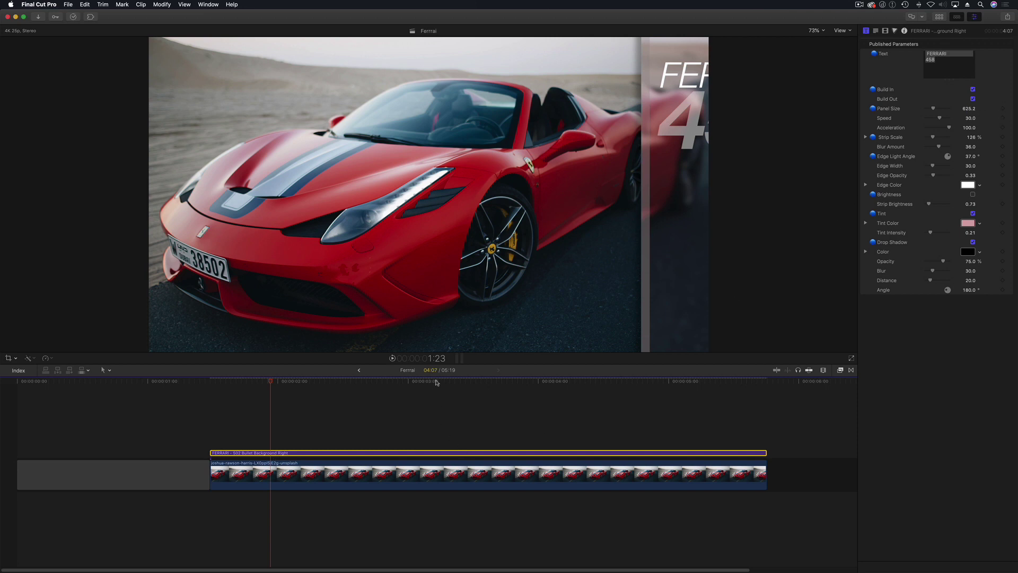
left_click(464, 382)
mouse_move(969, 108)
left_mouse_down()
mouse_move(1007, 108)
mouse_move(933, 109)
mouse_move(1002, 108)
mouse_move(939, 108)
mouse_move(980, 108)
mouse_move(968, 109)
left_mouse_up()
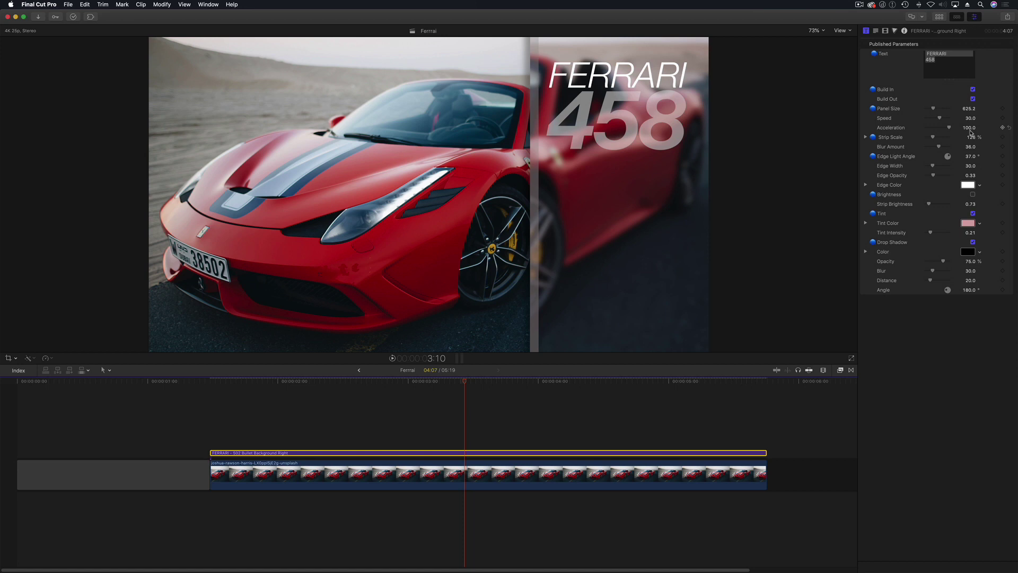
Set Strip Scale to 129% and Edge Light Angle to 30°, testing Edge Opacity at 0.33
left_click(211, 381)
key("space")
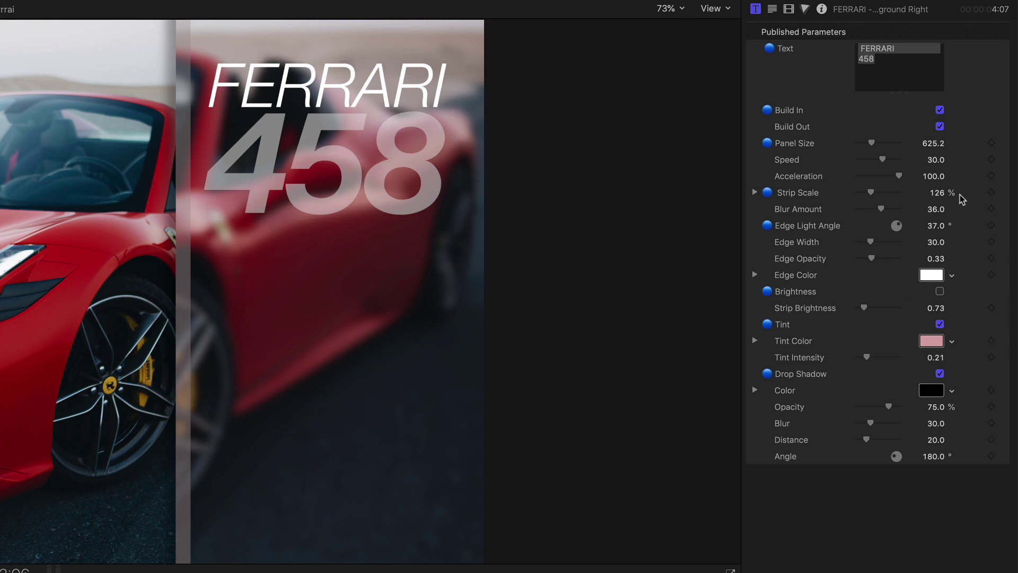
mouse_move(941, 199)
left_mouse_down()
mouse_move(936, 192)
mouse_move(937, 214)
left_mouse_up()
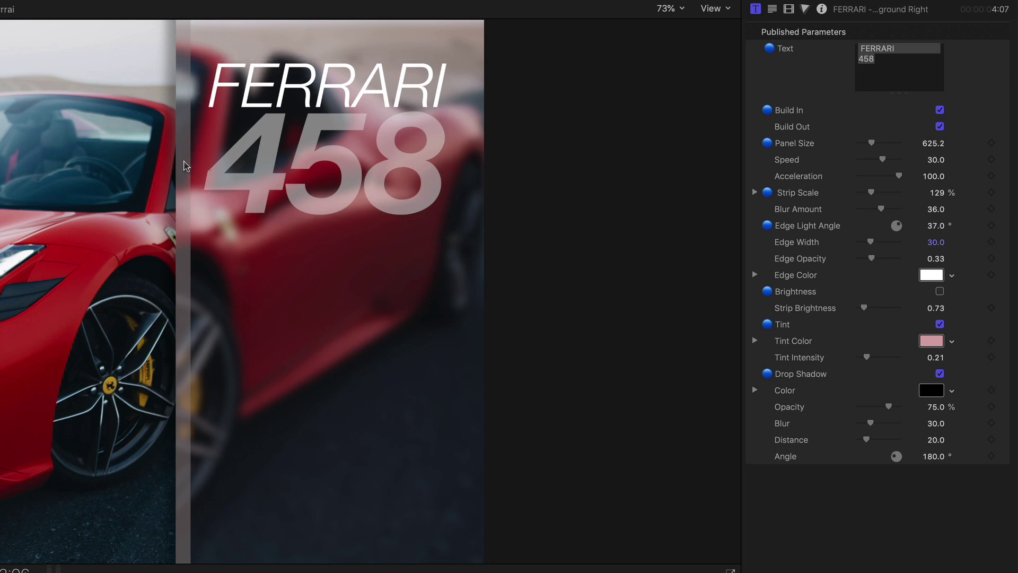
mouse_move(937, 231)
left_mouse_down()
mouse_move(935, 255)
mouse_move(935, 224)
mouse_move(937, 247)
left_mouse_up()
left_click_drag(927, 259, 937, 263)
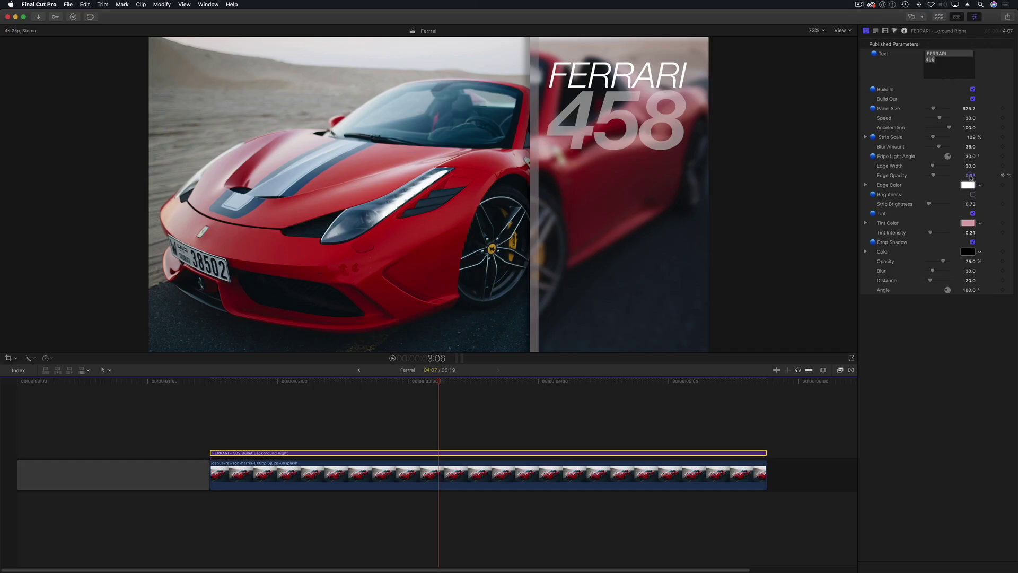
Try a yellow Edge Color on the glass panel, then revert it to white
left_click(968, 185)
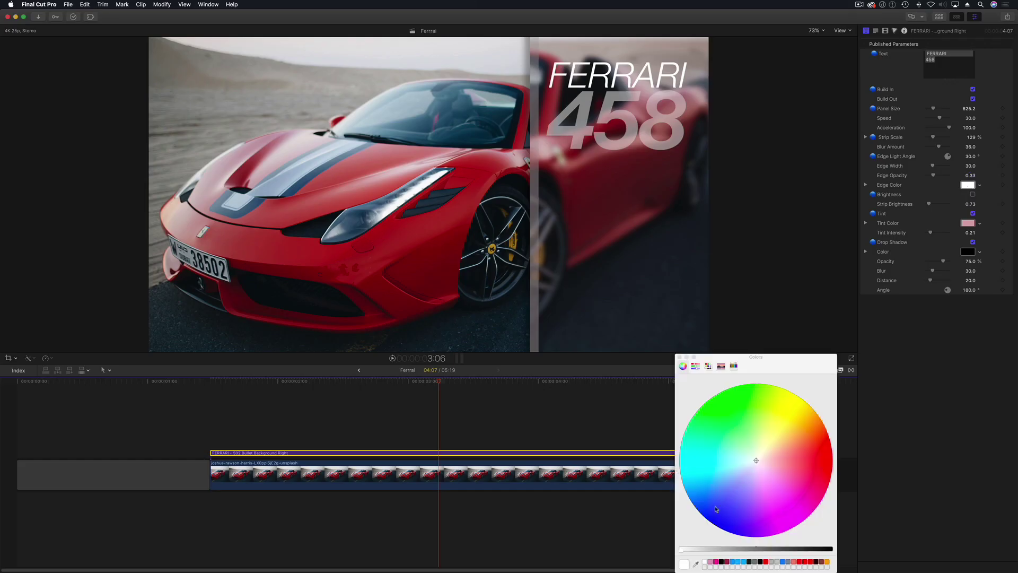
left_click_drag(758, 459, 788, 398)
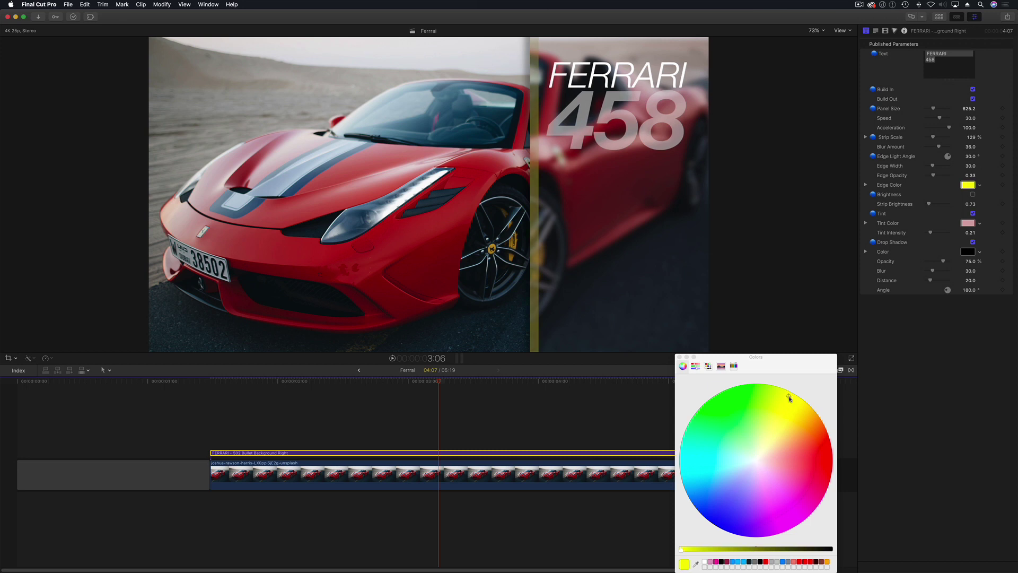
key("super+z")
left_click(679, 357)
Raise Strip Brightness to 4.25 with the Brightness effect left off
left_click_drag(440, 385, 471, 382)
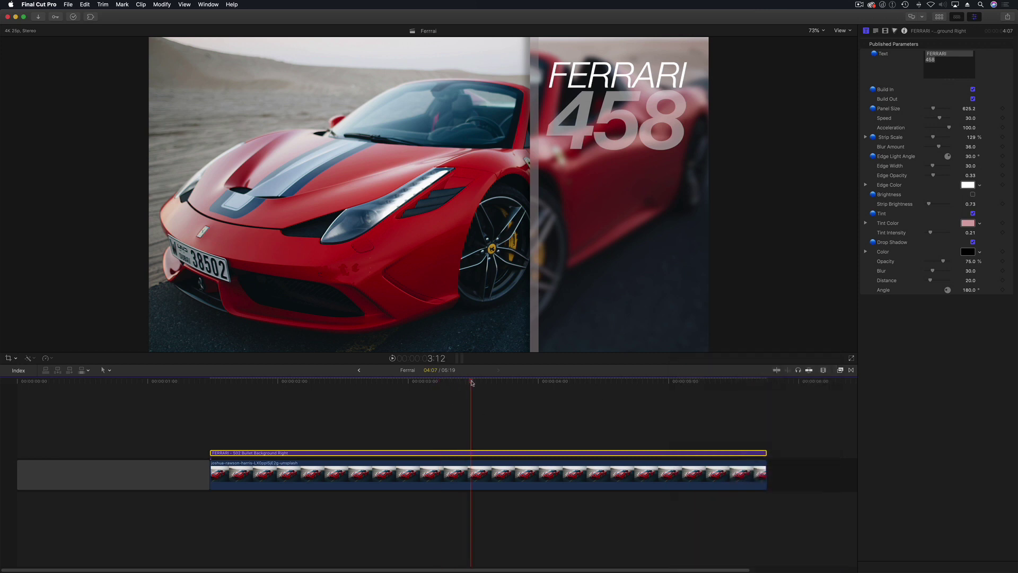
left_click(972, 195)
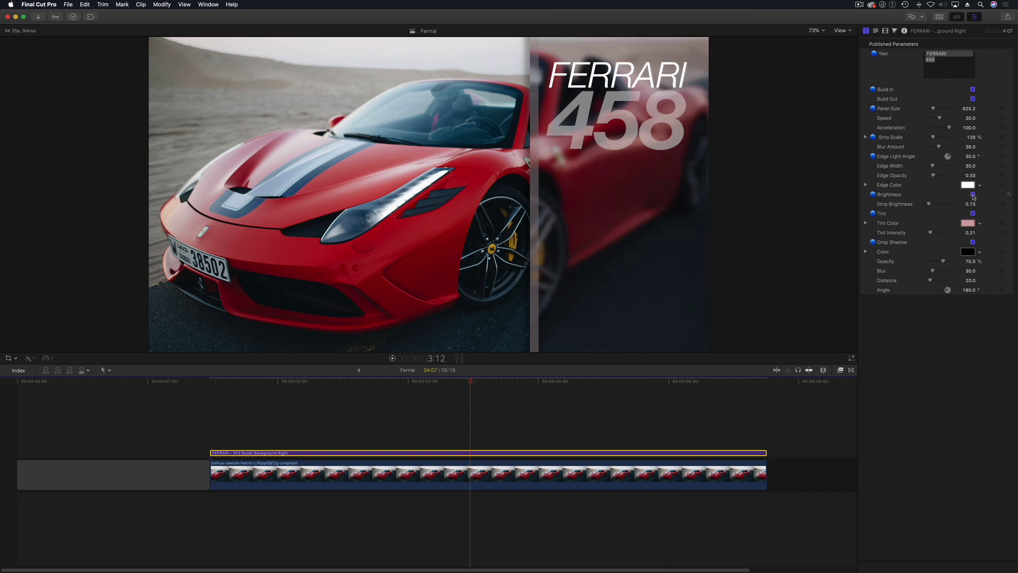
left_click_drag(970, 203, 1000, 203)
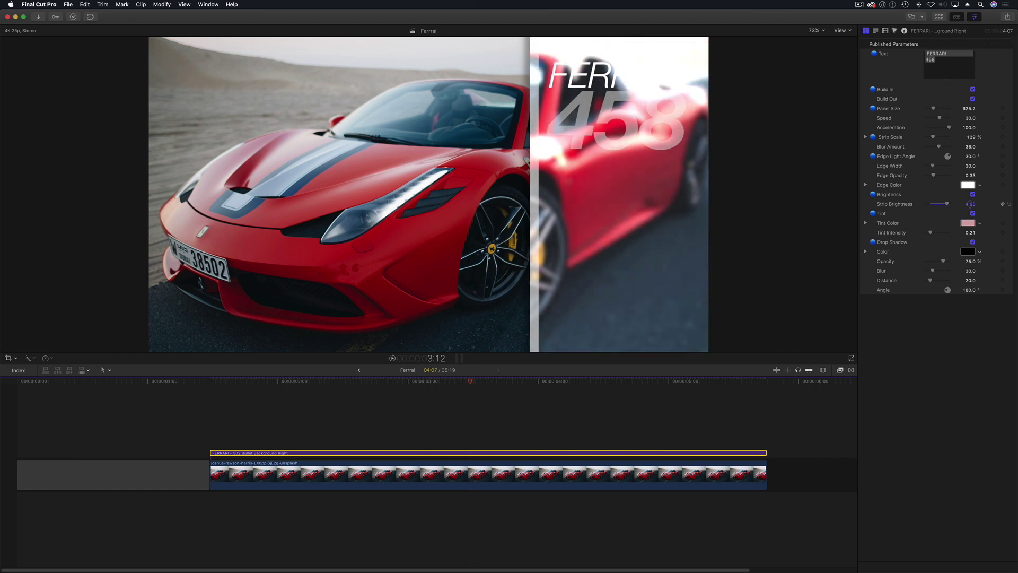
left_click(973, 194)
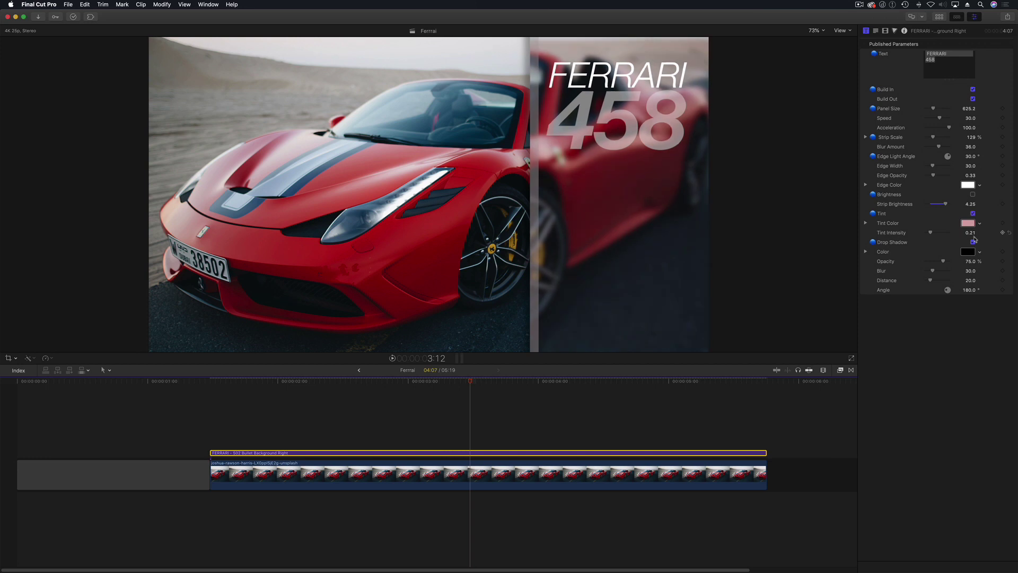
left_click(970, 225)
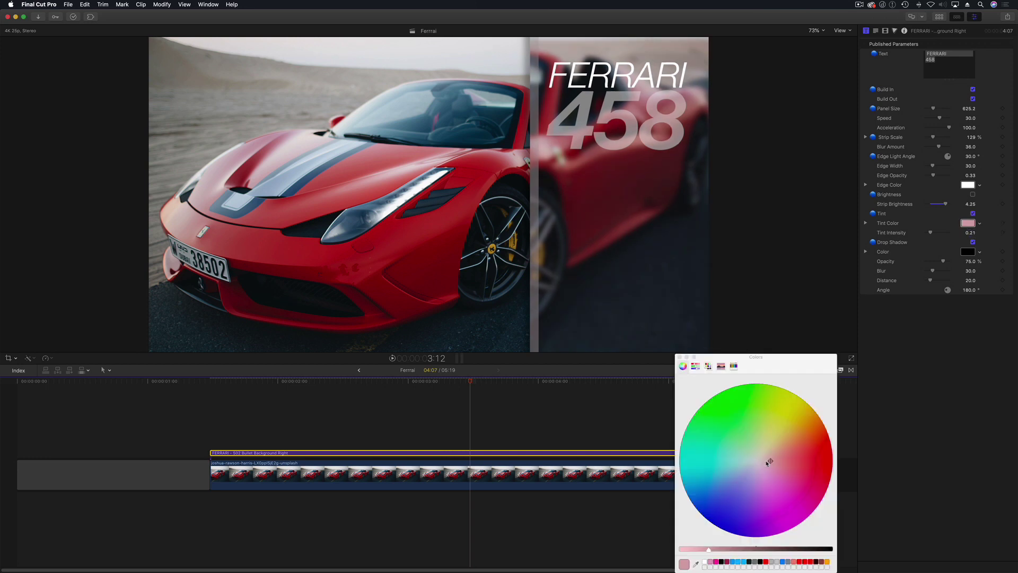
Try a blue tint, then re-enable the drop shadow and raise its opacity to 100%
left_click_drag(769, 461, 706, 518)
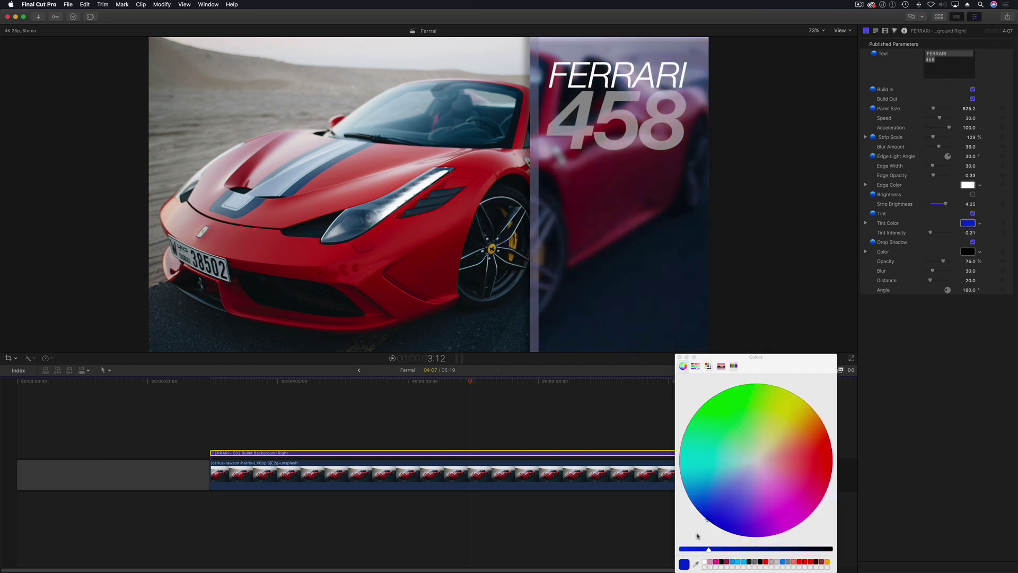
left_click(973, 214)
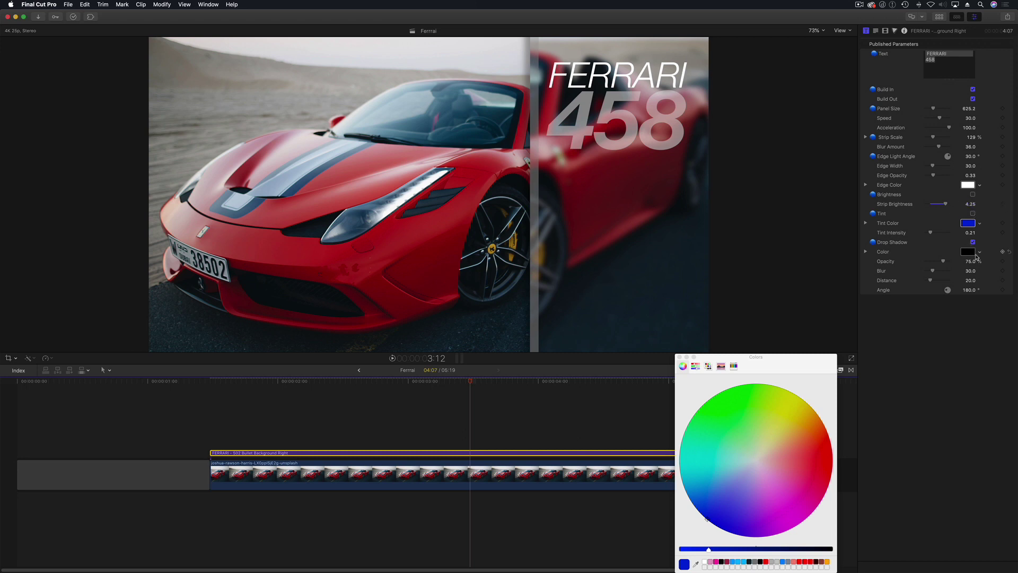
left_click(973, 243)
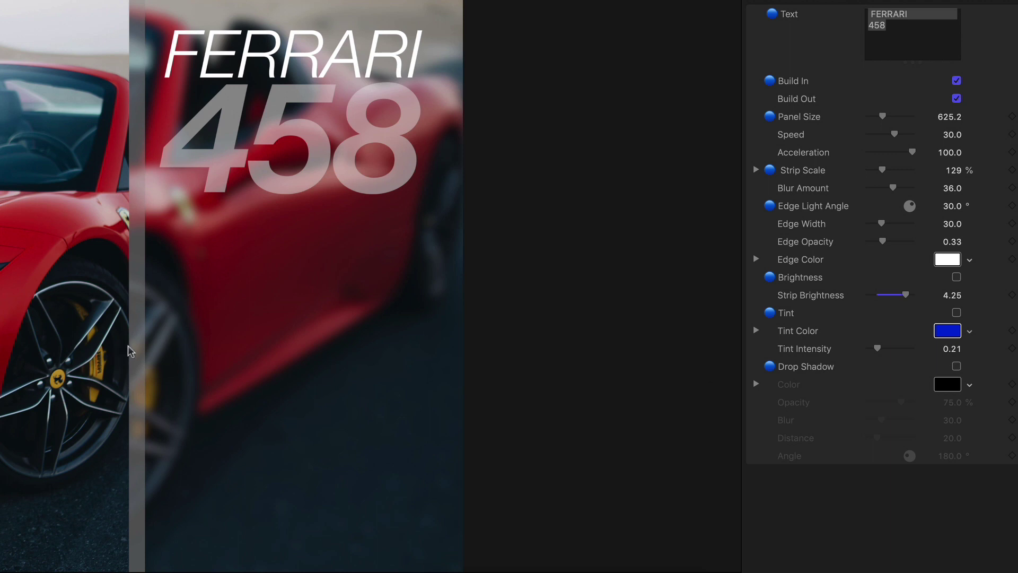
left_click(956, 366)
left_click(956, 367)
left_click(956, 366)
mouse_move(901, 401)
left_mouse_down()
mouse_move(935, 404)
mouse_move(901, 403)
left_mouse_up()
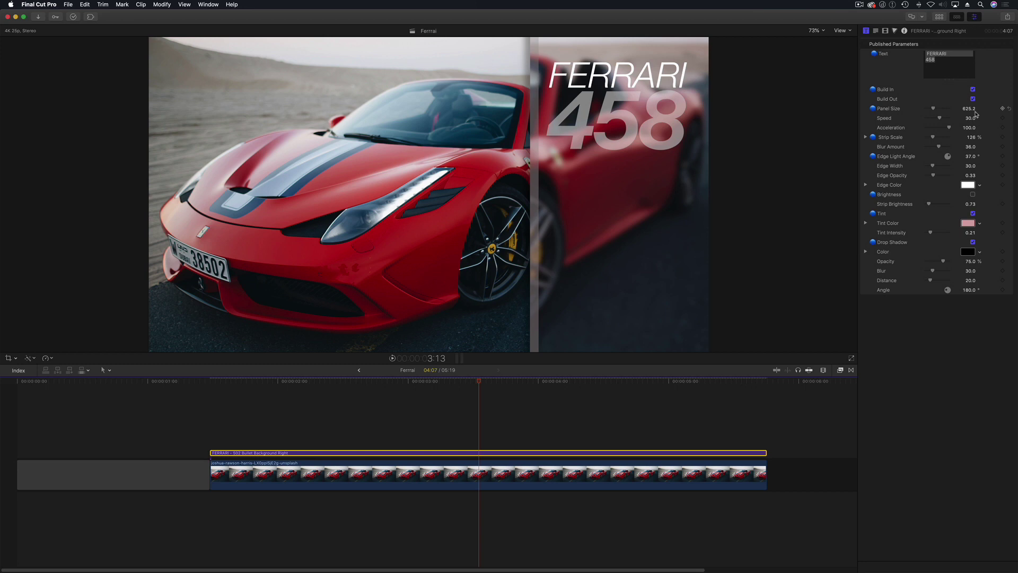
Place a 506 Drop Zone Right title above the FERRARI title and preview it
left_click(939, 16)
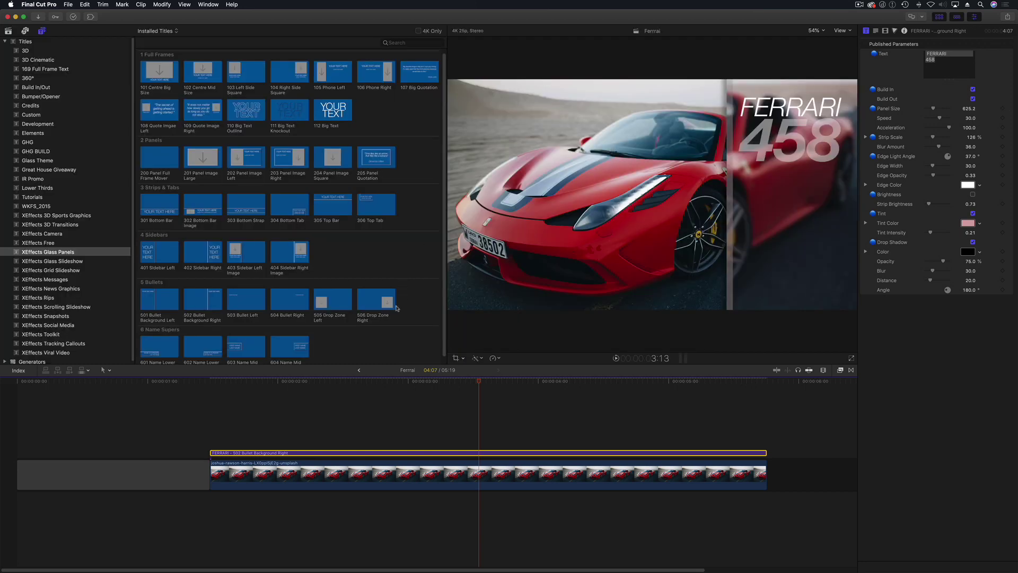
left_click_drag(377, 303, 217, 440)
left_click(212, 381)
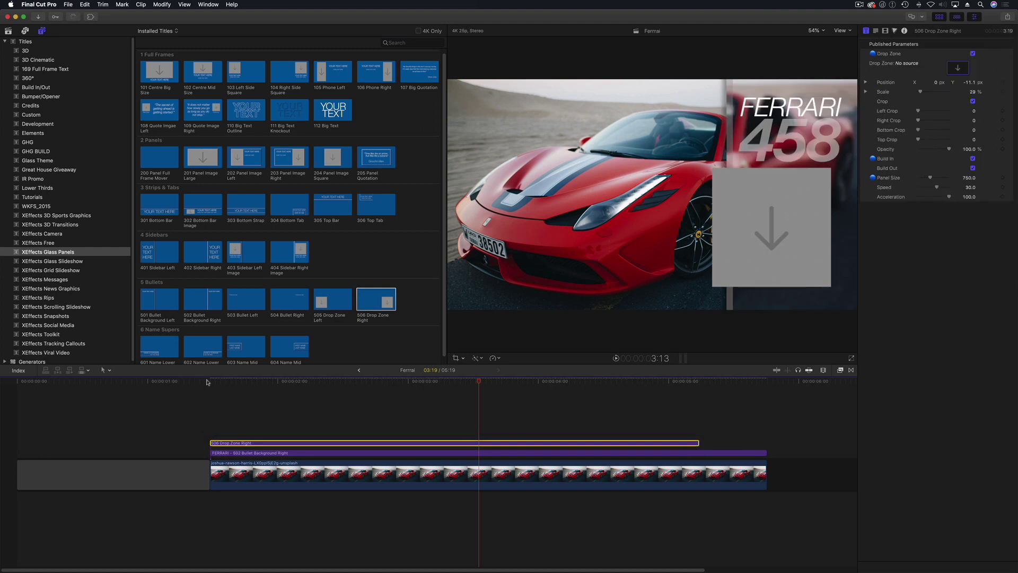
key("space")
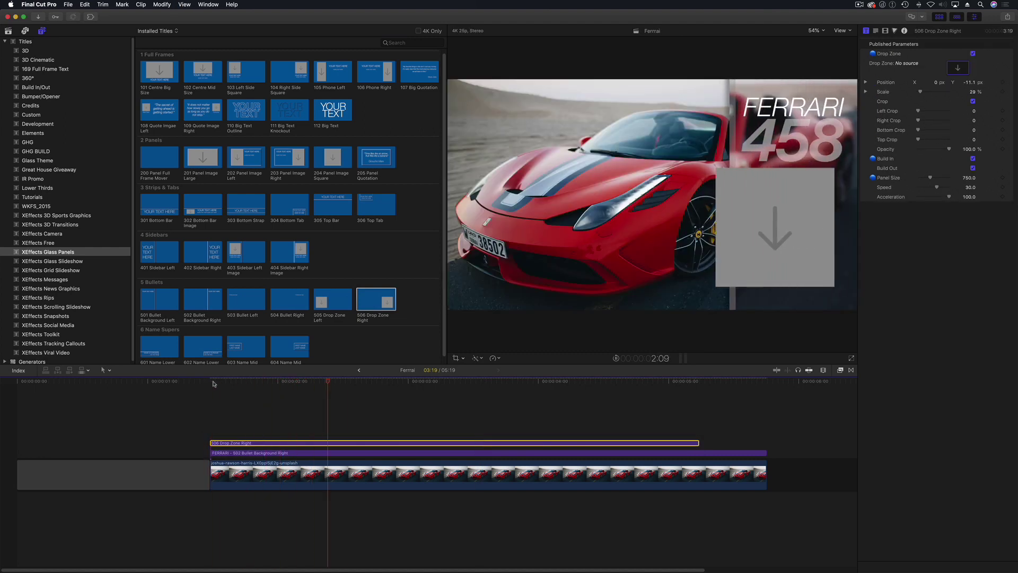
left_click(212, 381)
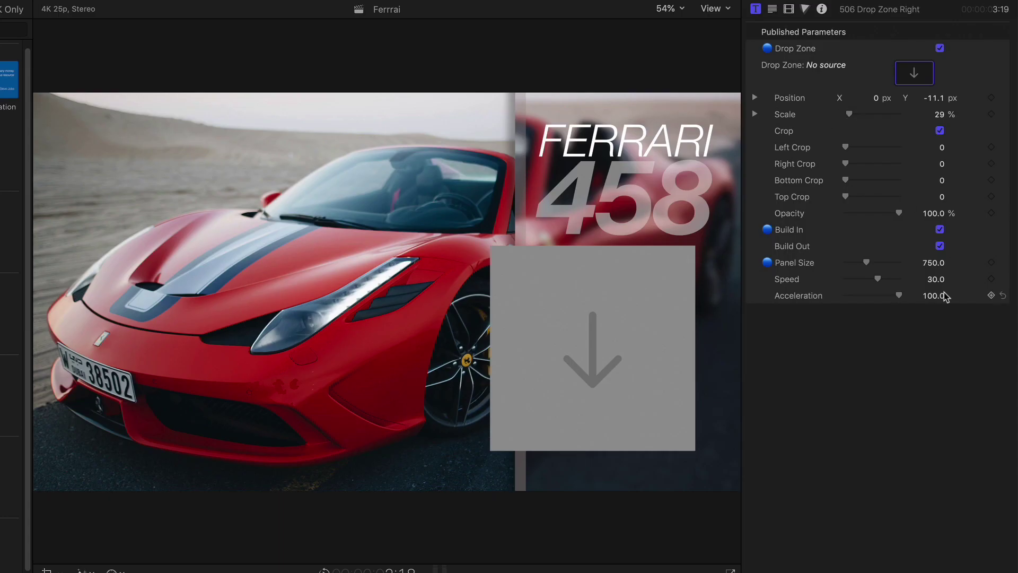
Set the drop-zone title's Panel Size to 625.5 and preview the build-in
left_click(937, 262)
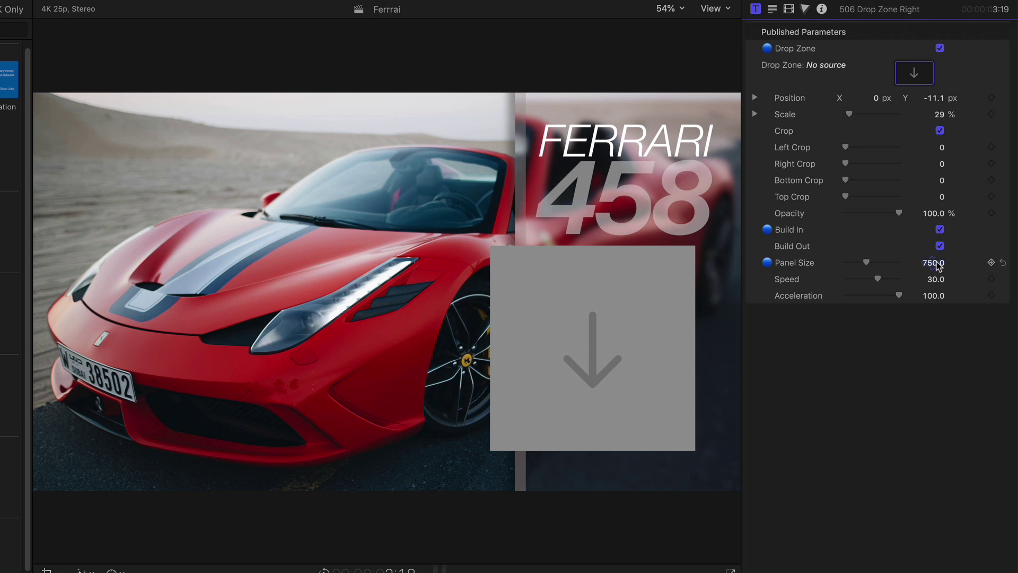
type("625.5")
key("Return")
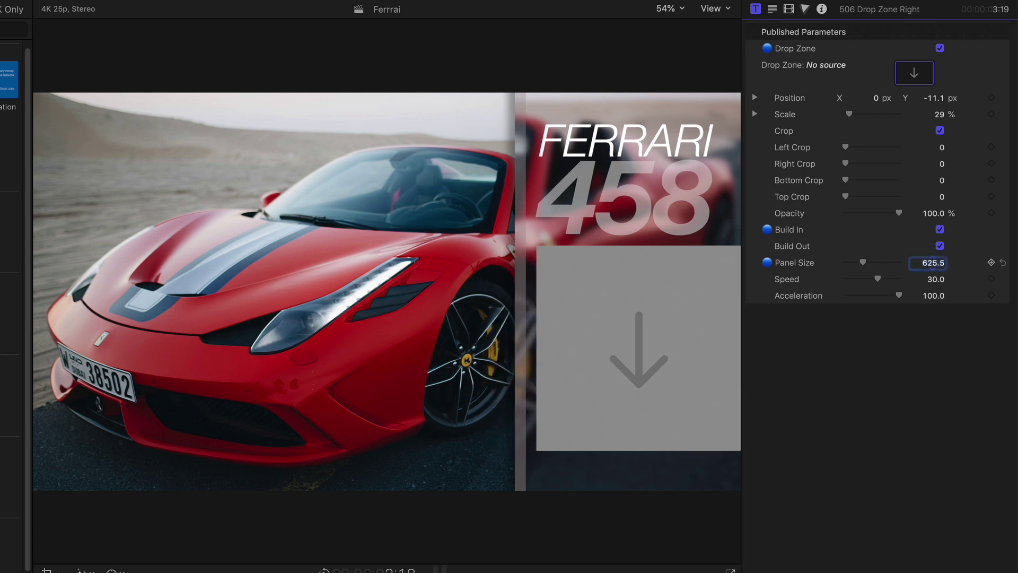
key("Up")
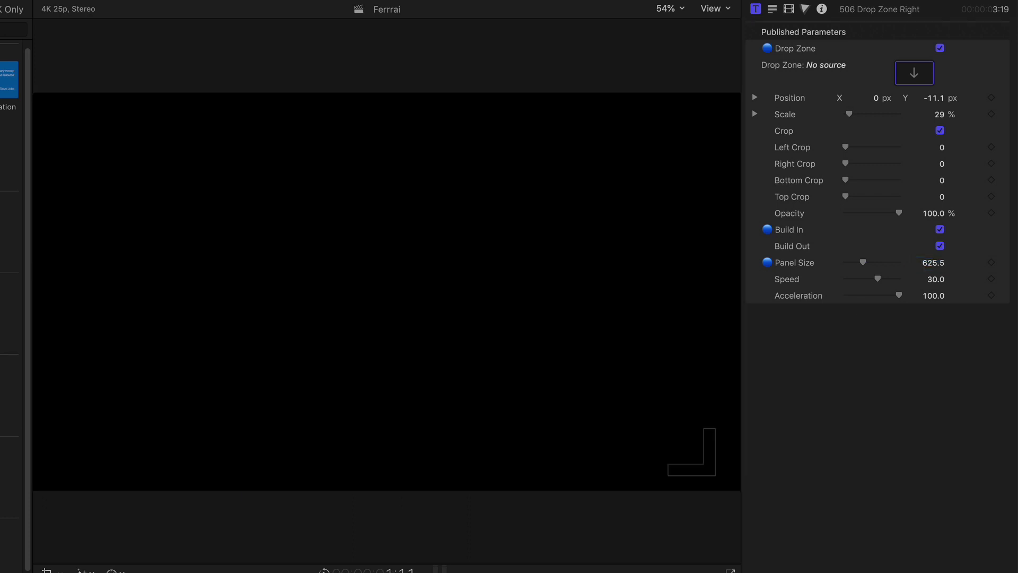
key("space")
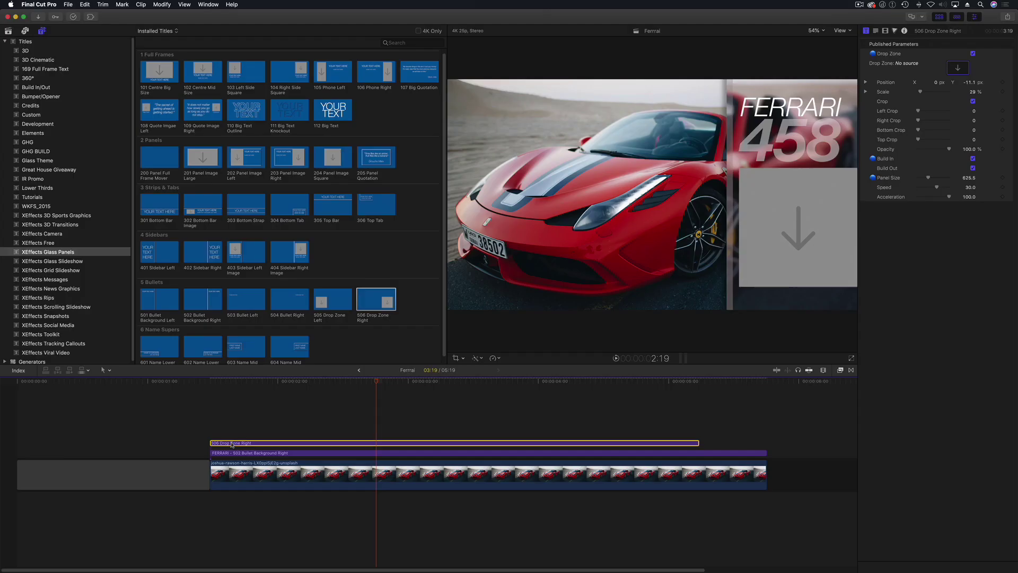
Try shifting the drop-zone title slightly later, undo it, and replay the titles
left_click_drag(232, 444, 247, 444)
left_click(216, 381)
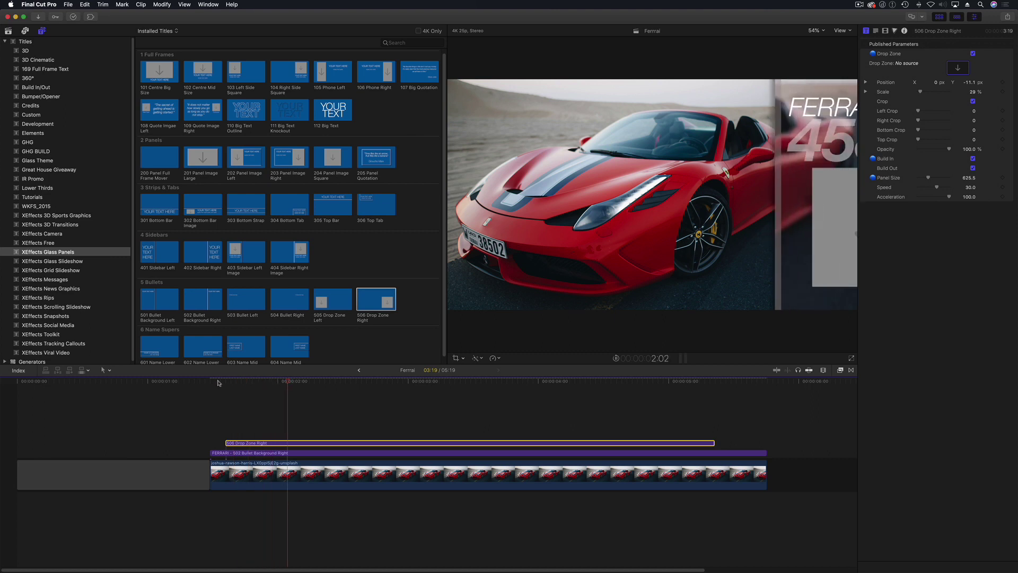
key("space")
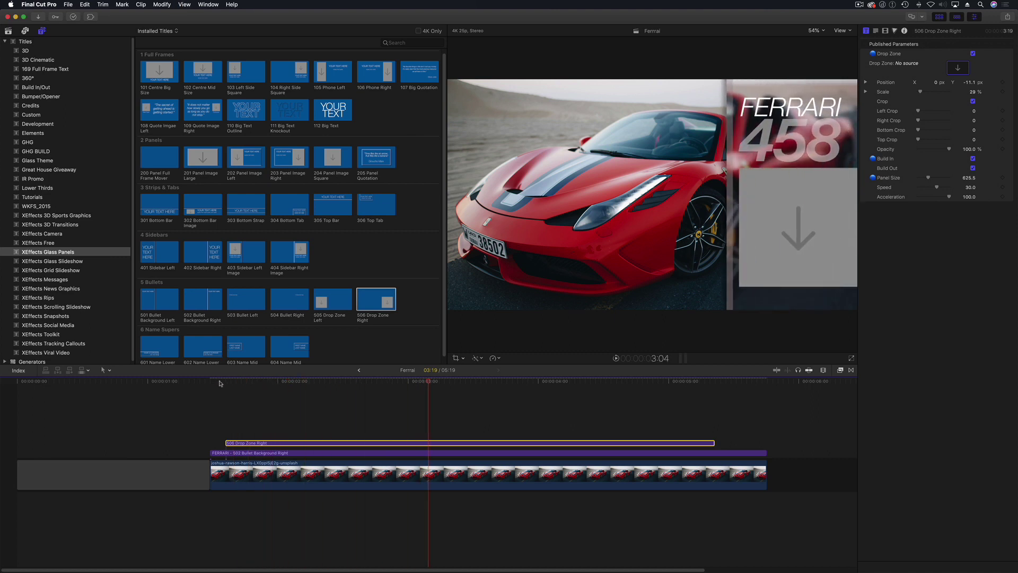
key("super+z")
left_click(211, 380)
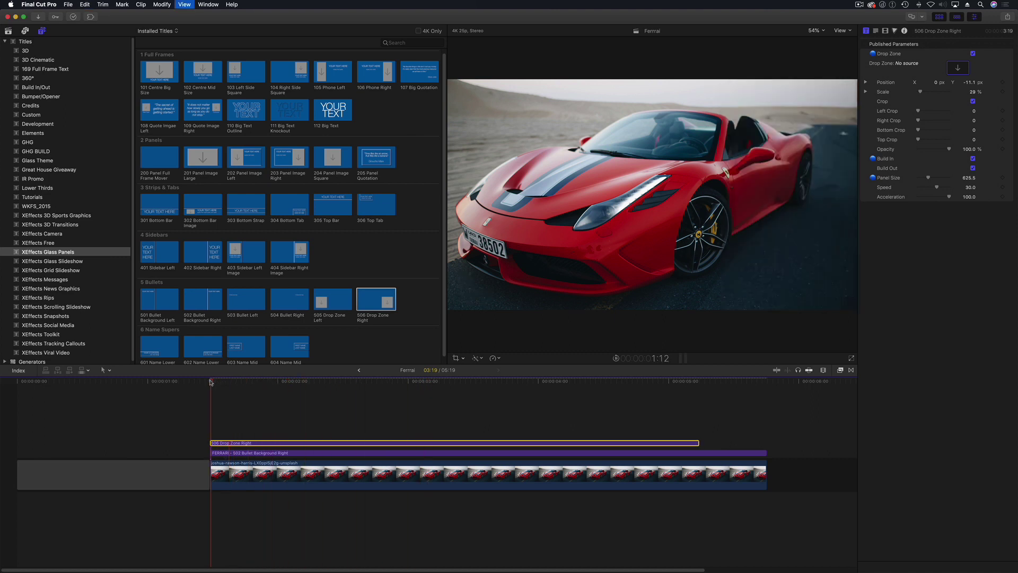
key("space")
key("space")
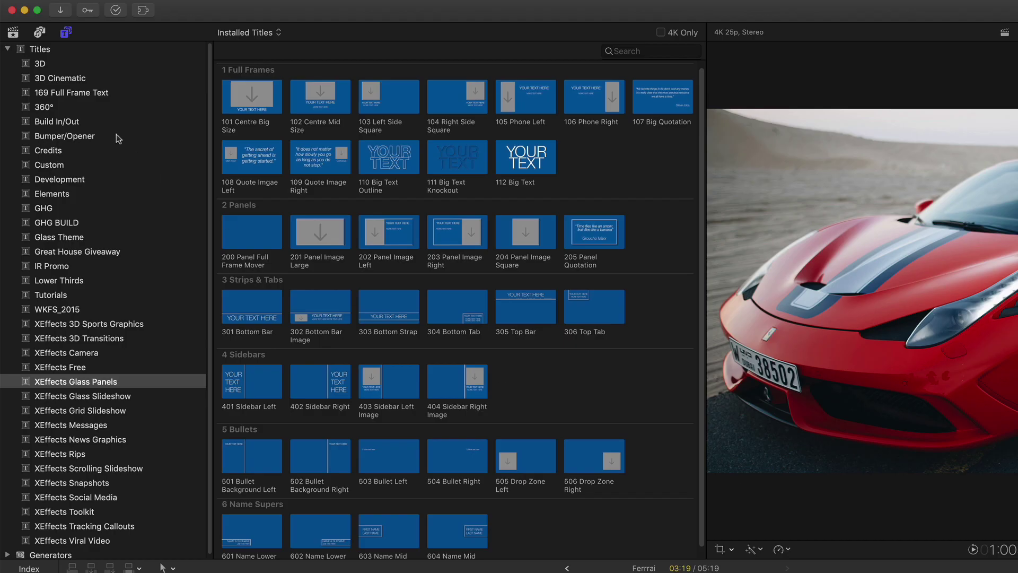
Fill the drop zone with the steering-wheel photo from Photos and shrink it to 27%
left_click(14, 32)
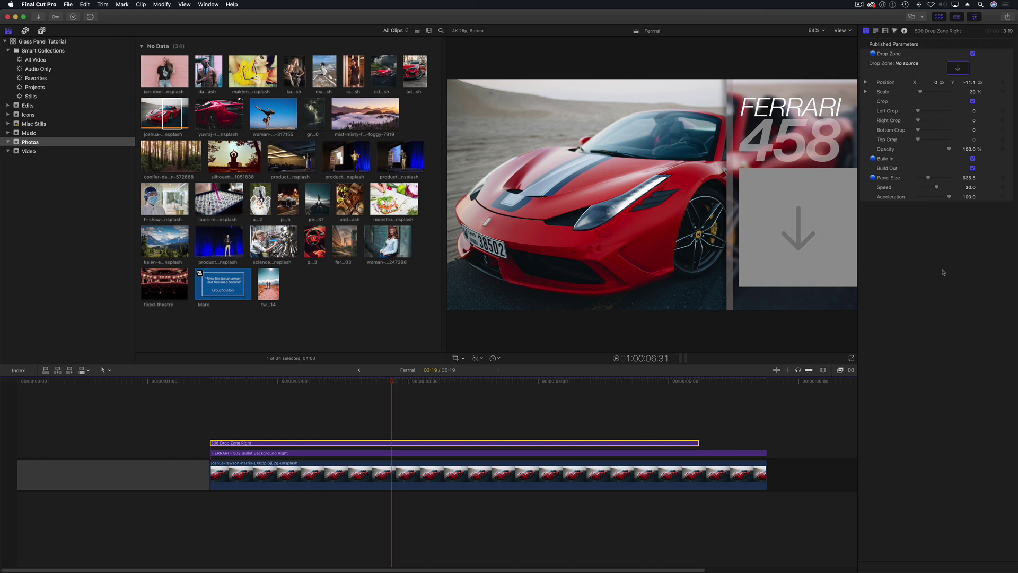
left_click(959, 67)
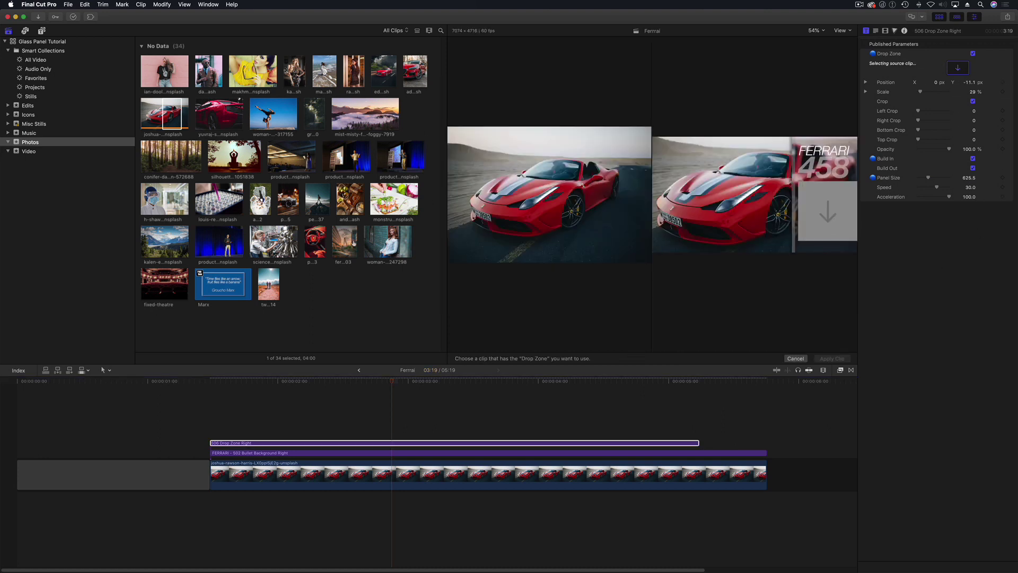
left_click(315, 247)
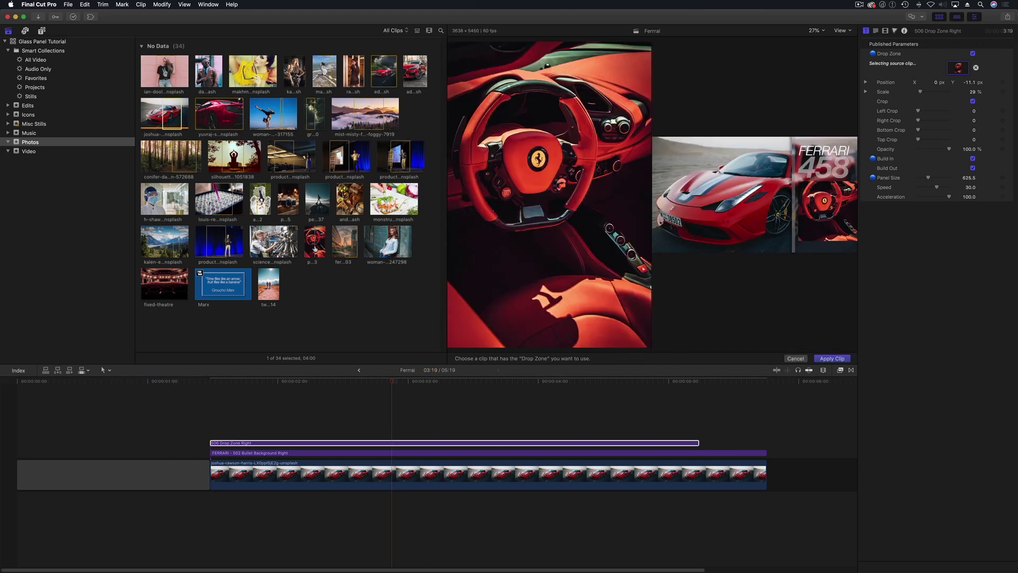
left_click(828, 360)
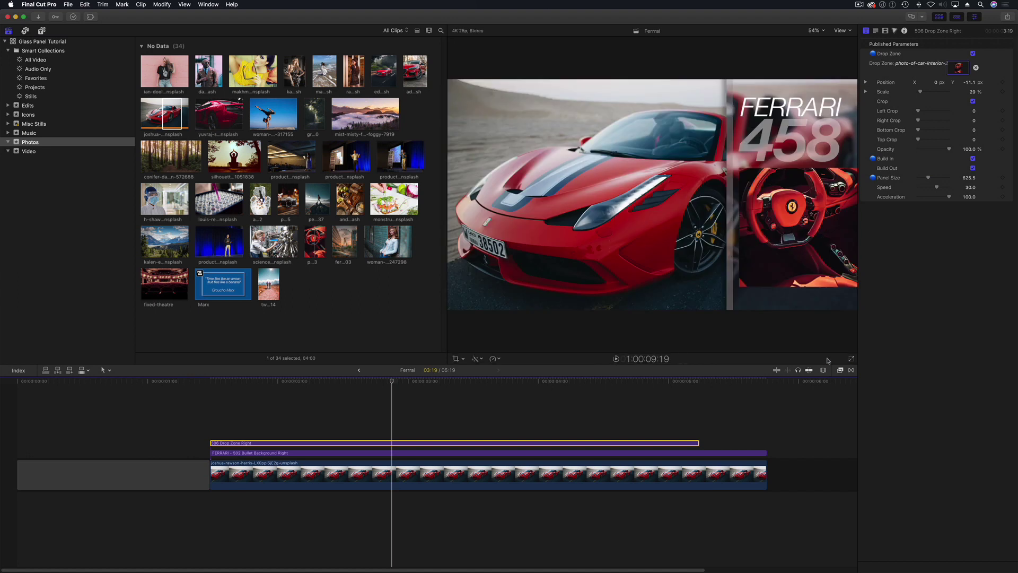
left_click(937, 19)
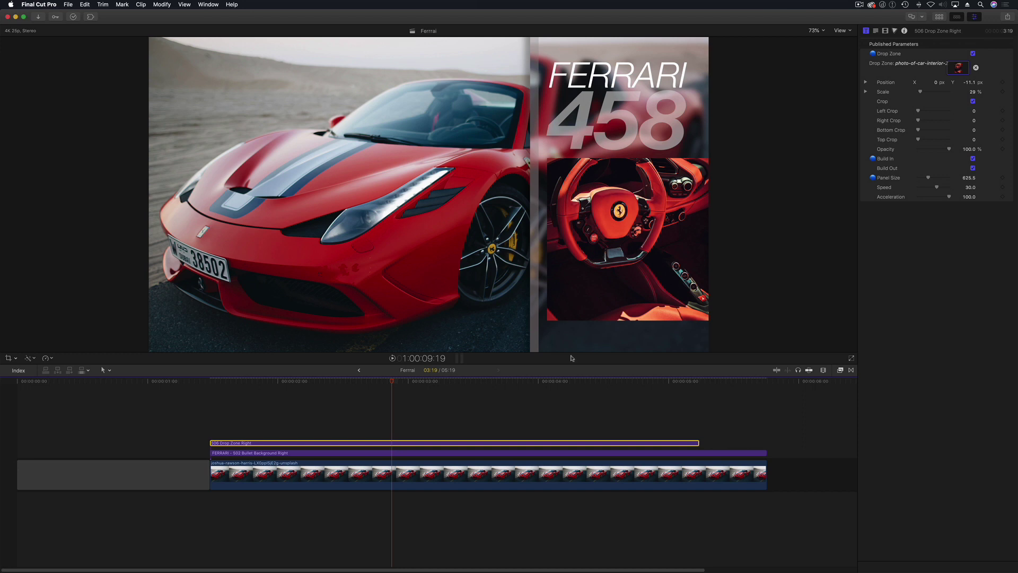
left_click_drag(974, 93, 933, 84)
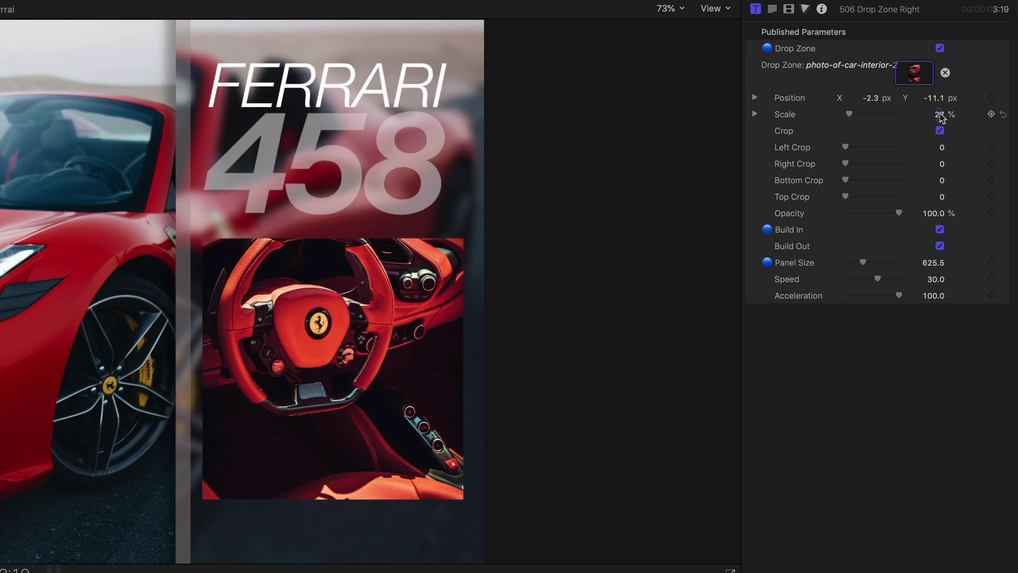
Scale the interior photo to 25%, nudge it left and up, and crop its bottom to 470
left_click_drag(939, 114, 938, 117)
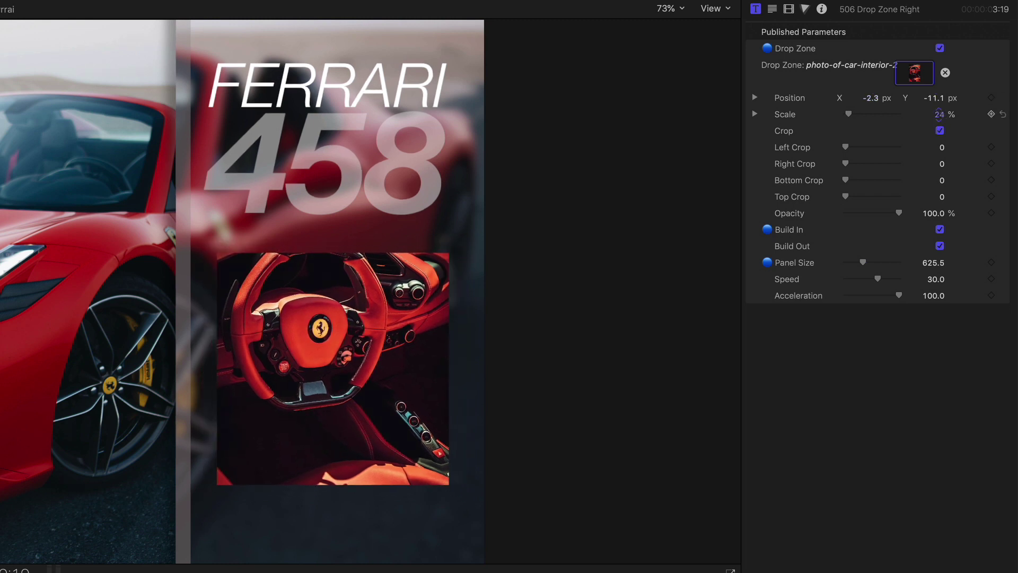
left_click_drag(871, 98, 868, 98)
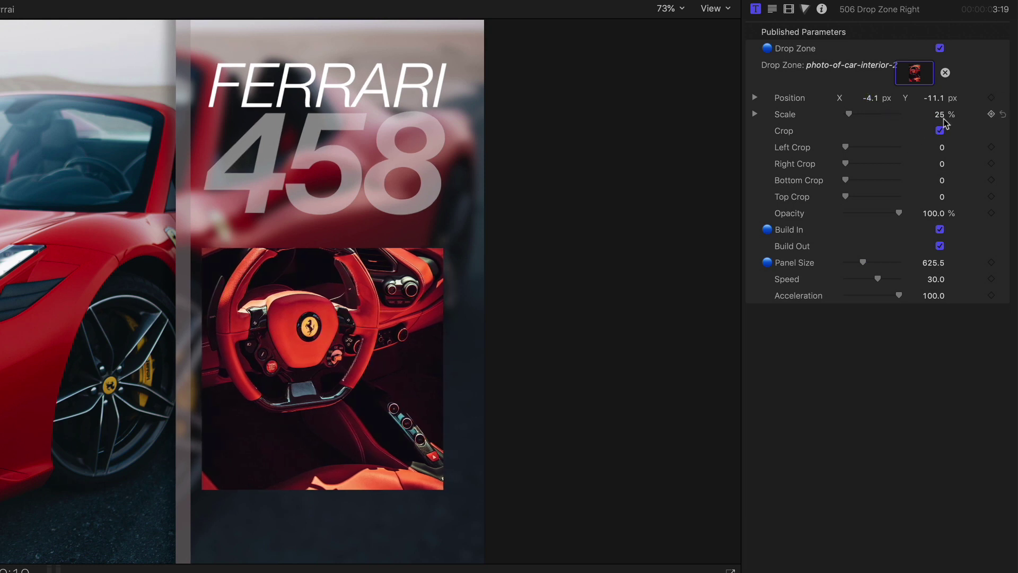
left_click_drag(935, 97, 933, 98)
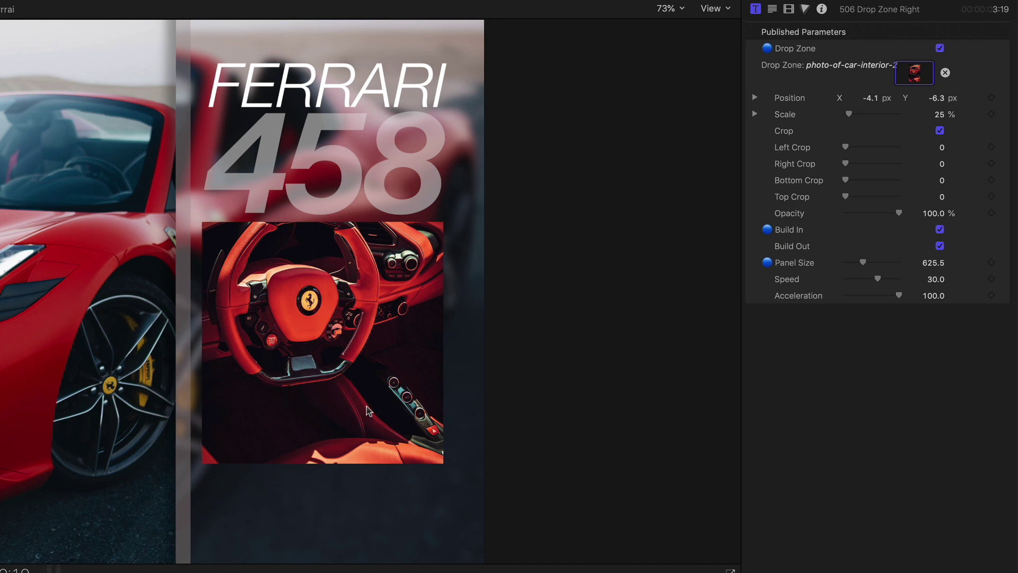
left_click_drag(849, 180, 908, 183)
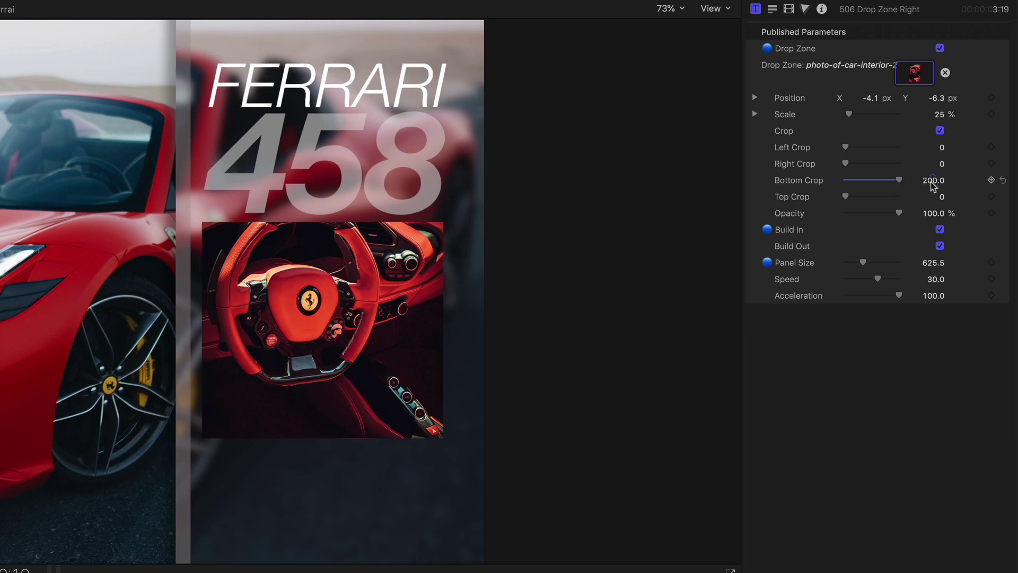
left_click_drag(933, 185, 932, 182)
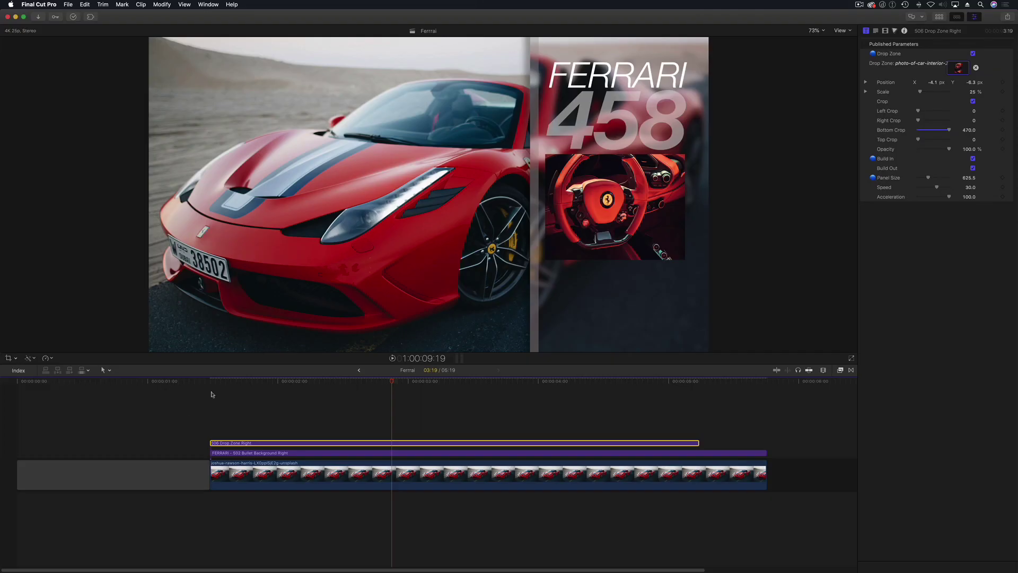
Preview the panel, then drag the interior image up to X -4.1, Y -6.3 px
left_click(205, 381)
key("space")
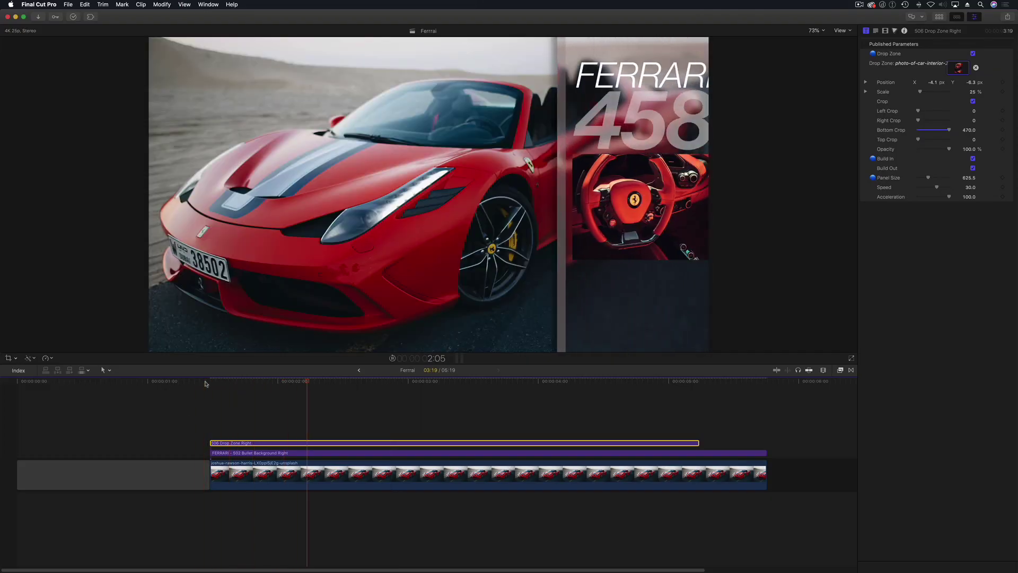
key("space")
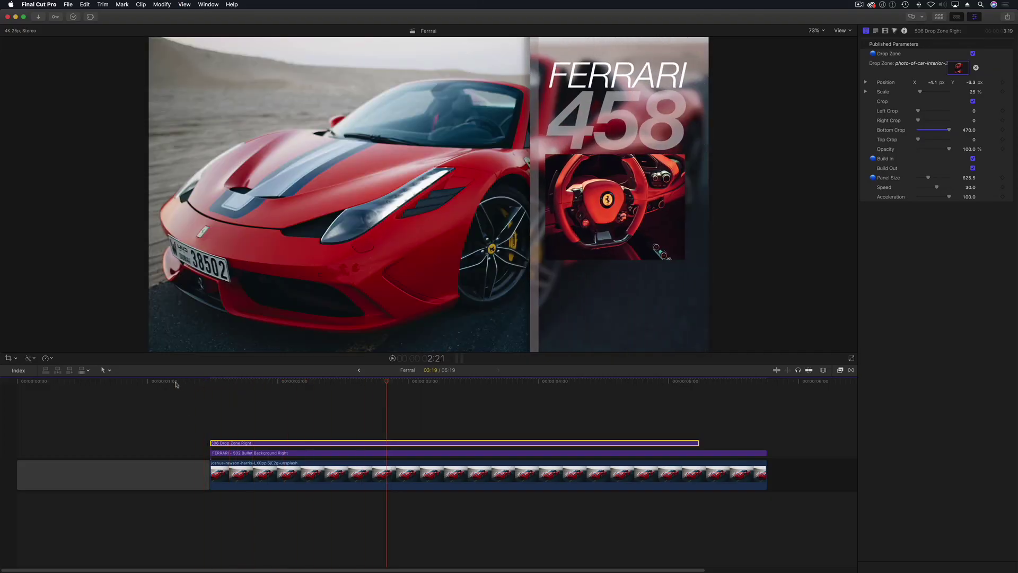
left_click(203, 382)
key("space")
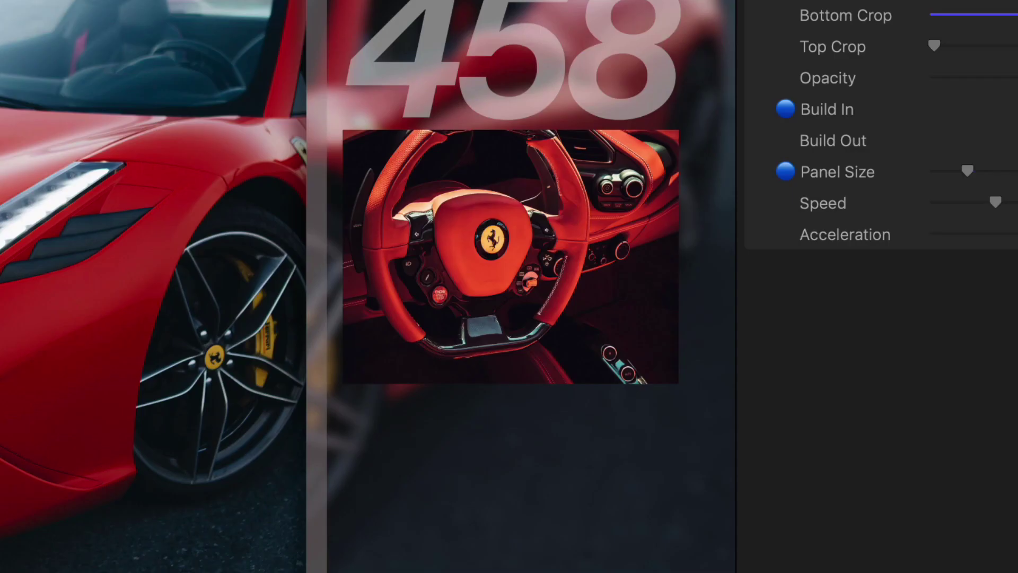
left_click(523, 311)
mouse_move(522, 296)
left_mouse_down()
mouse_move(551, 225)
mouse_move(450, 295)
mouse_move(520, 275)
mouse_move(522, 285)
left_mouse_up()
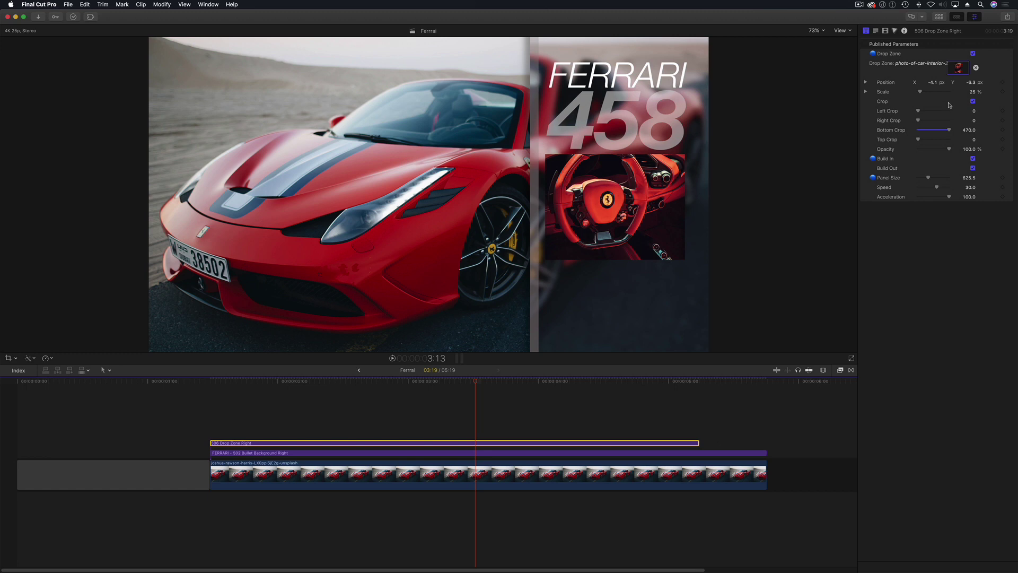
Add a 504 Bullet Right title on top of the timeline stack
left_click(939, 18)
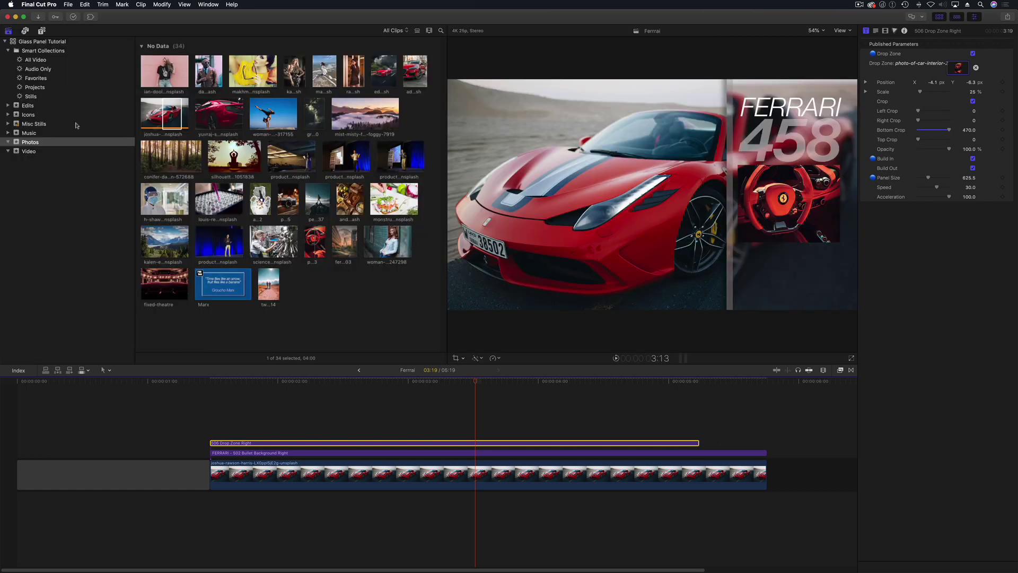
left_click(42, 30)
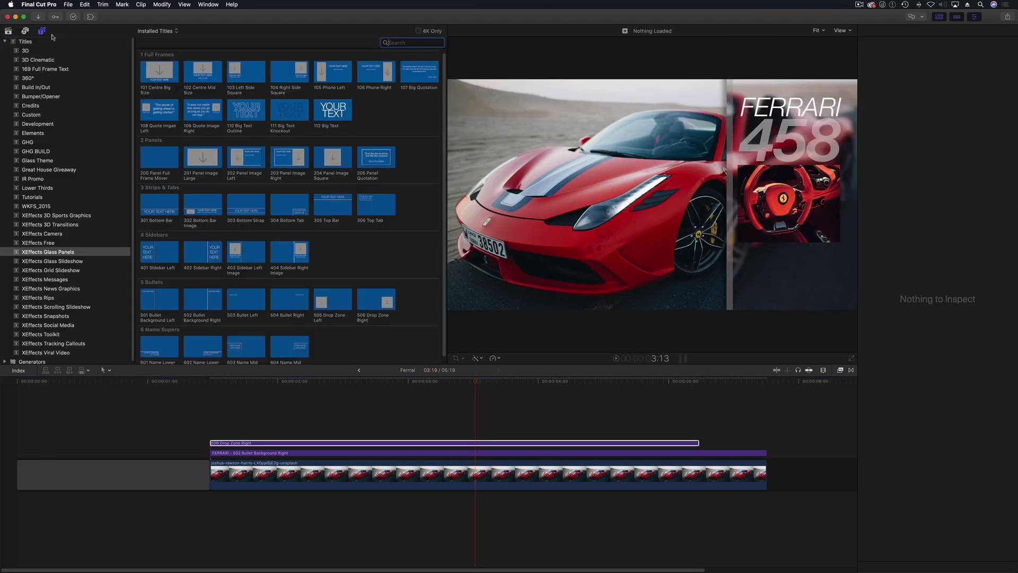
left_click_drag(554, 387, 408, 572)
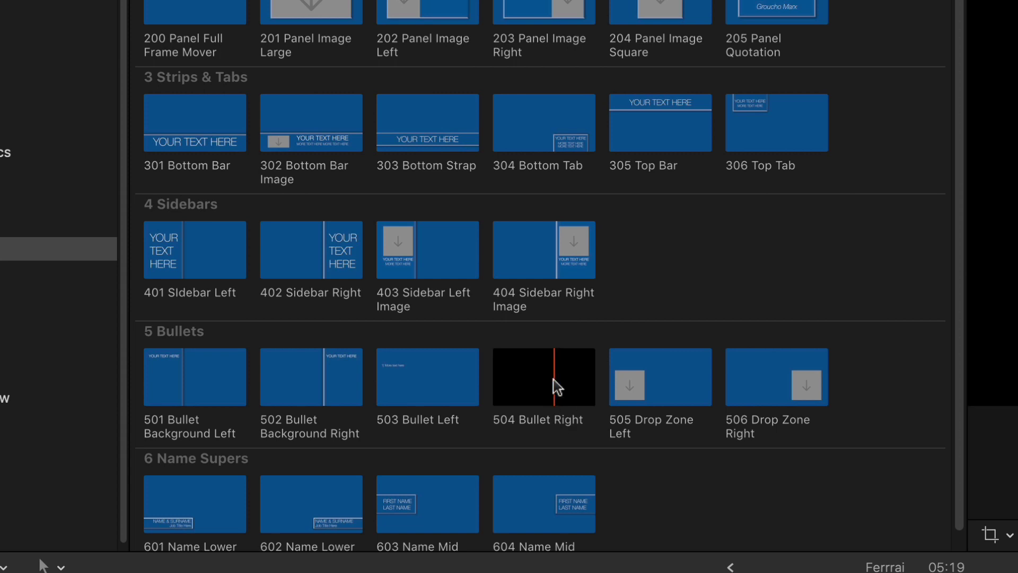
left_click_drag(239, 439, 237, 432)
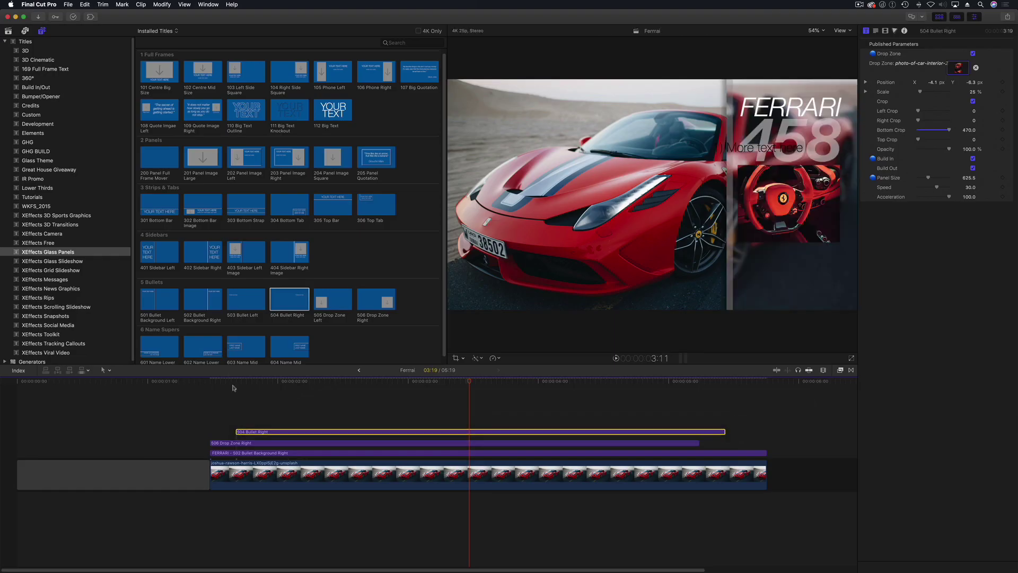
left_click_drag(234, 381, 380, 383)
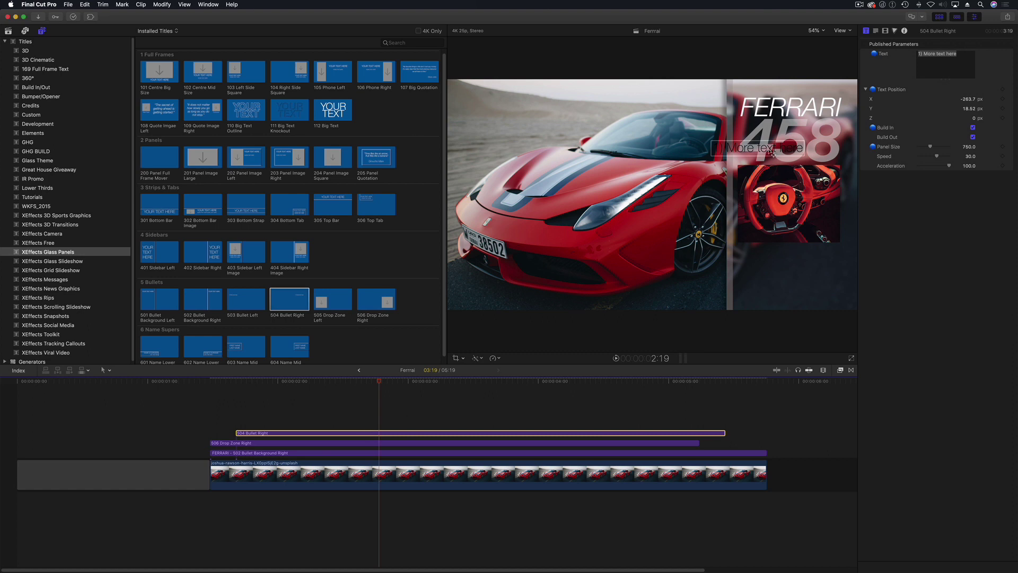
Move the '1) More text here' bullet below the interior image and colour it white
left_click_drag(772, 151, 799, 261)
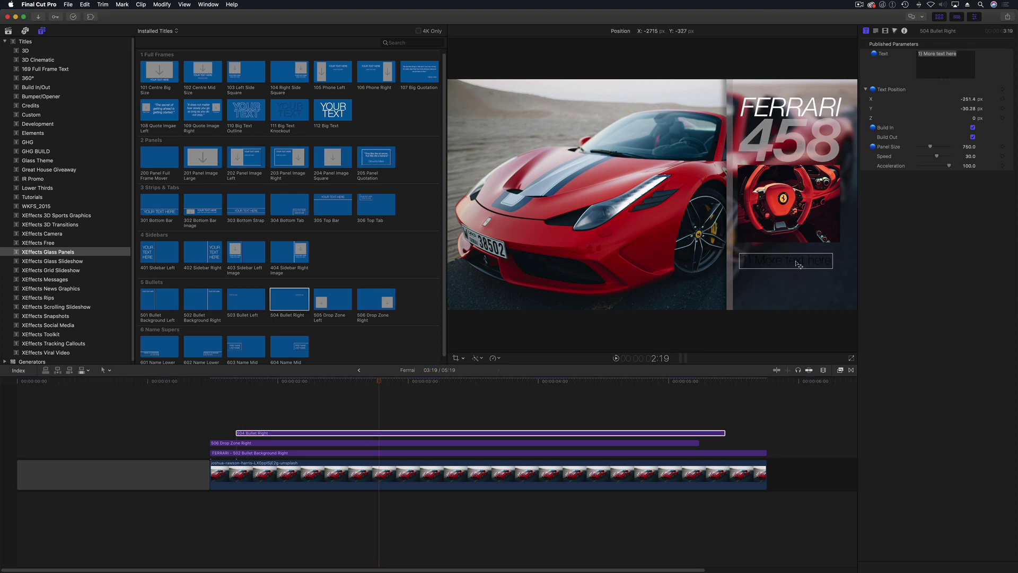
left_click(876, 31)
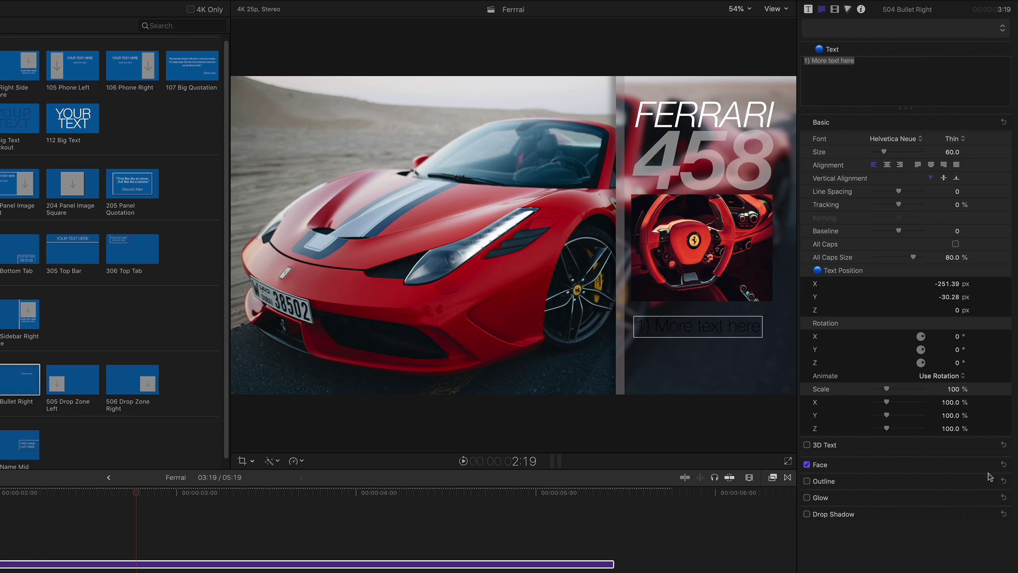
left_click(991, 467)
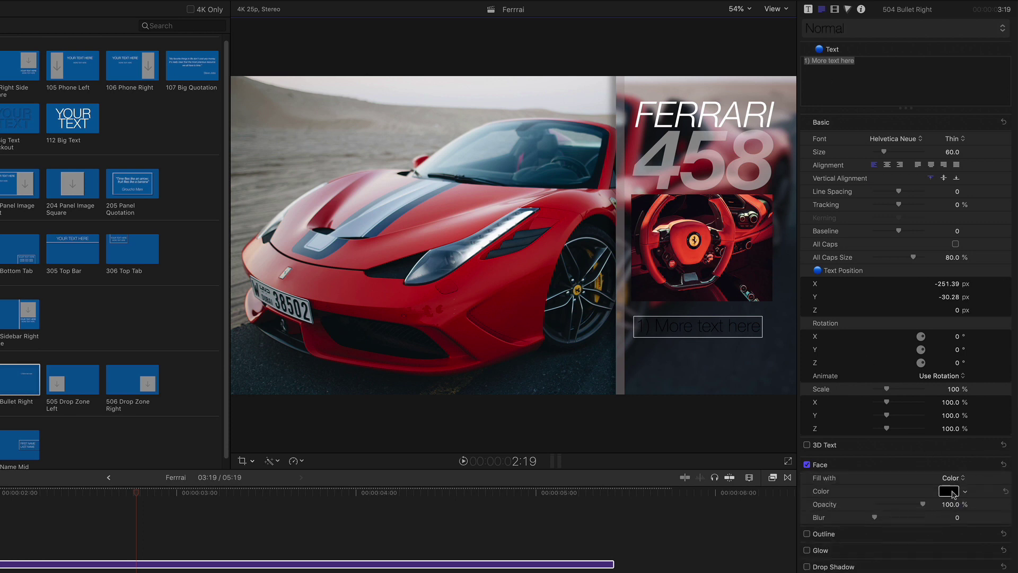
left_click(949, 492)
left_click_drag(717, 549, 639, 542)
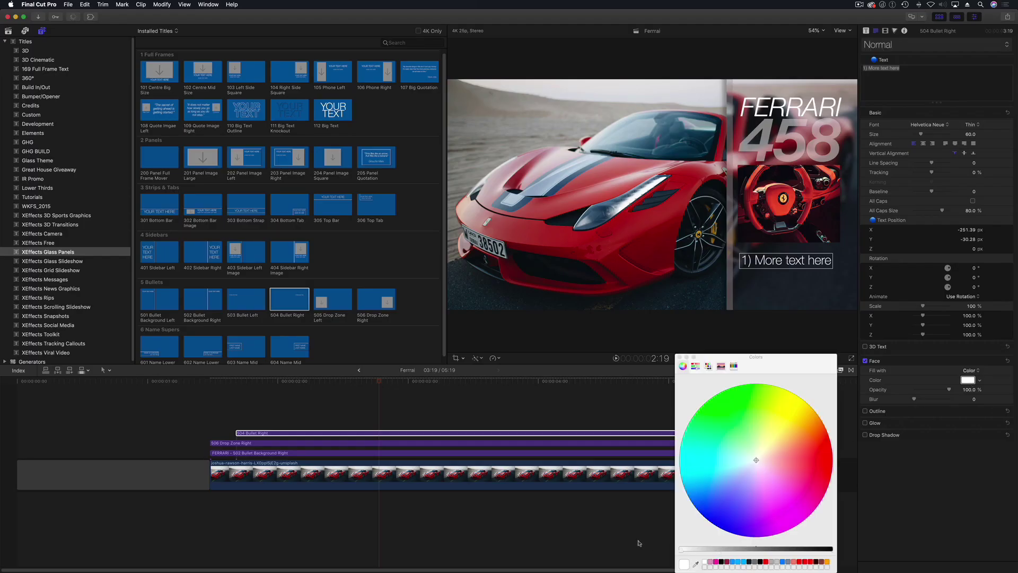
left_click(678, 357)
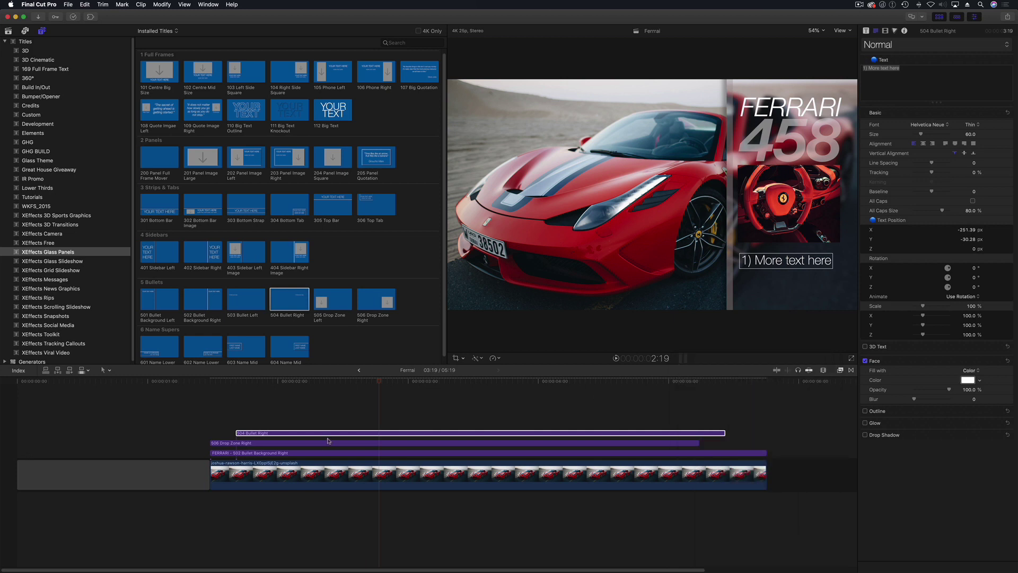
Align the bullet title's start with the clips below and play it back
left_click_drag(327, 435, 302, 435)
left_click(194, 382)
key("space")
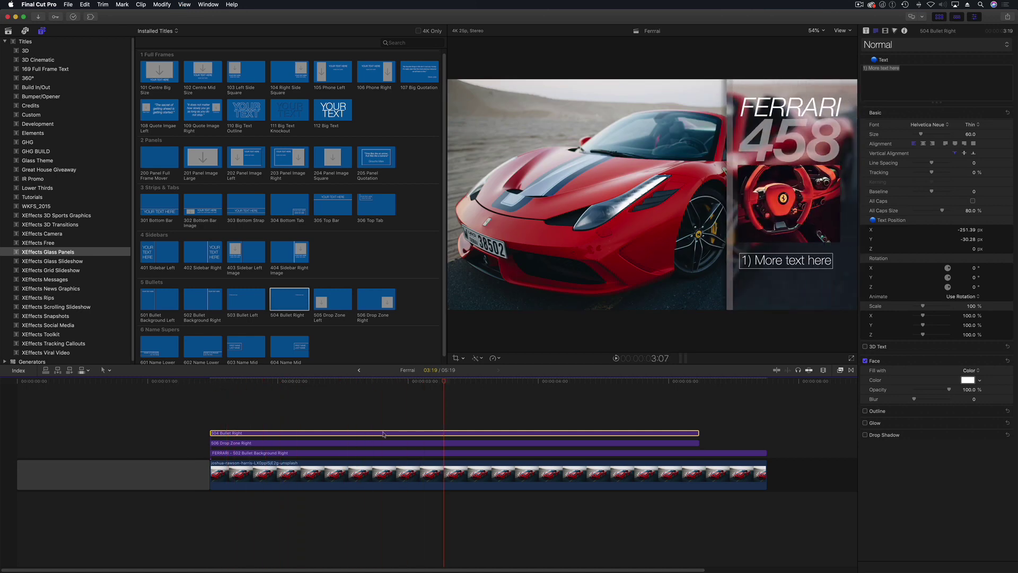
Set the bullet title's Panel Size to 625.5 and preview the animation
left_click(865, 31)
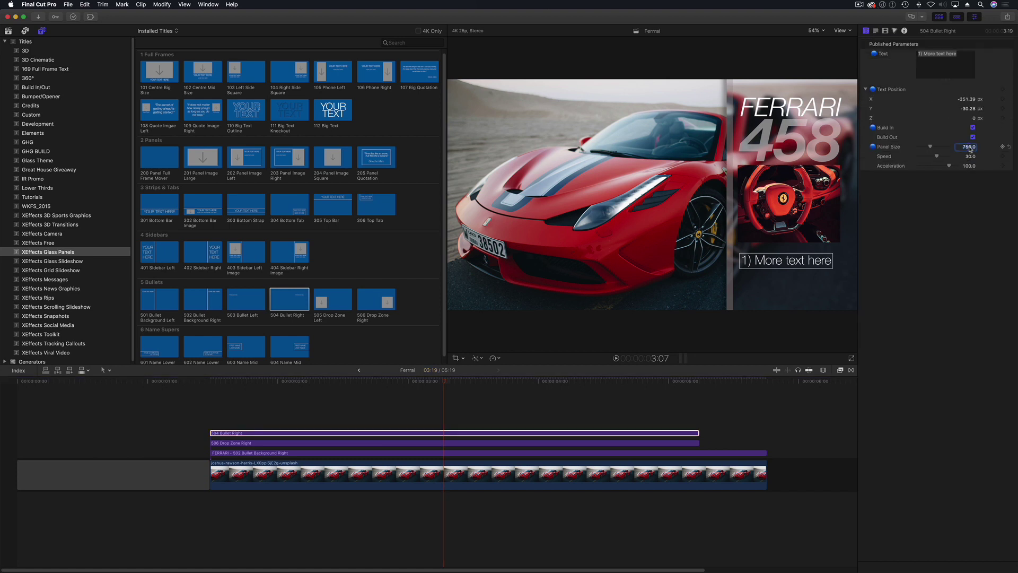
type("625.5")
key("Return")
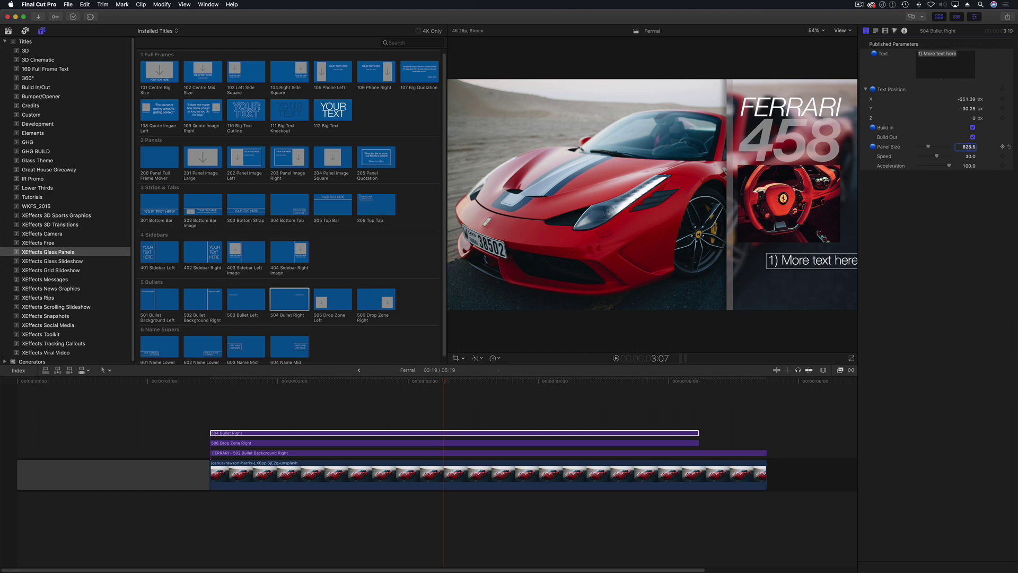
left_click(184, 408)
left_click(204, 380)
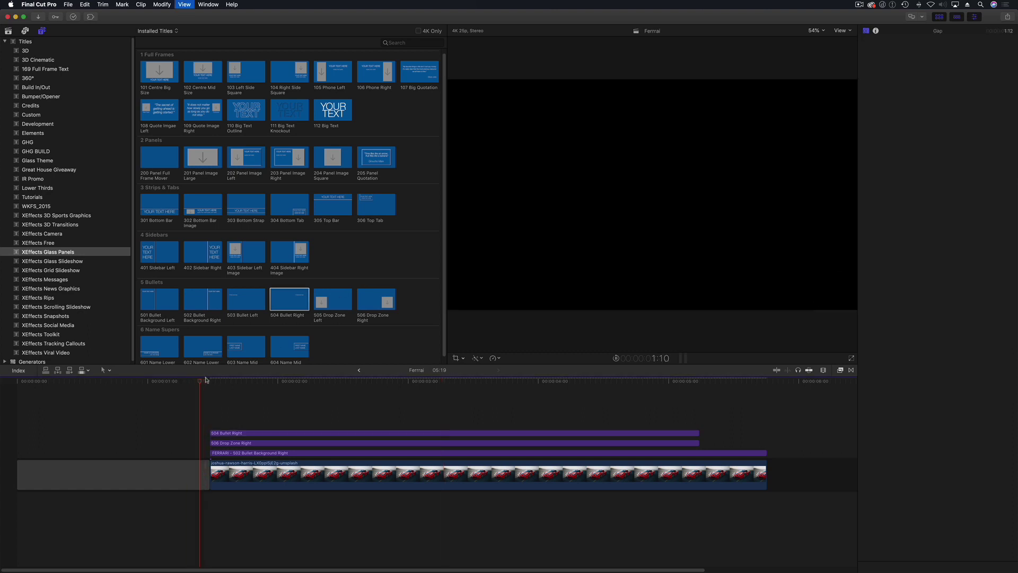
key("space")
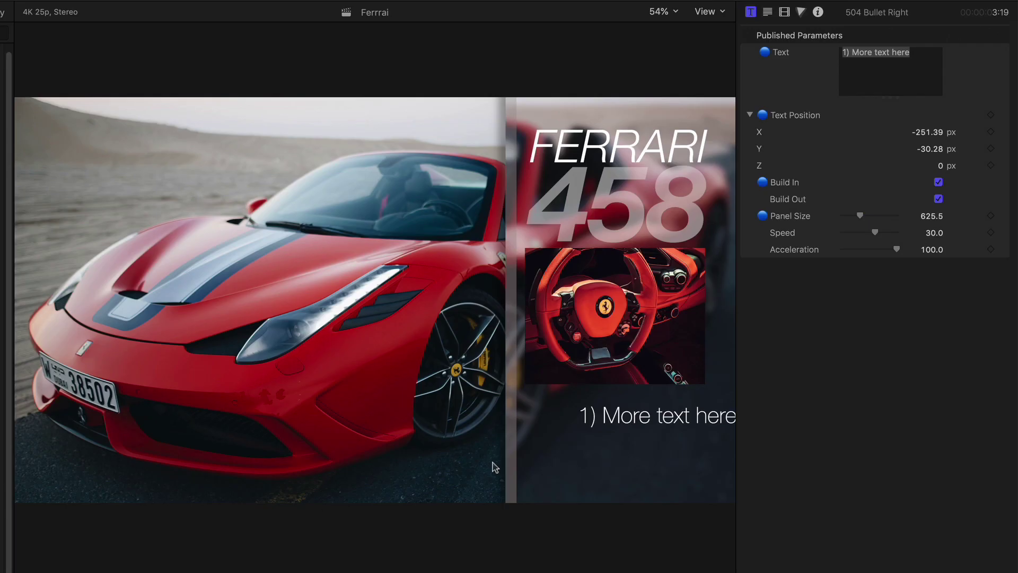
Nudge the bullet text slightly left in the viewer and replay from the start
left_click_drag(808, 268, 782, 264)
left_click_drag(605, 424, 604, 424)
left_click(767, 12)
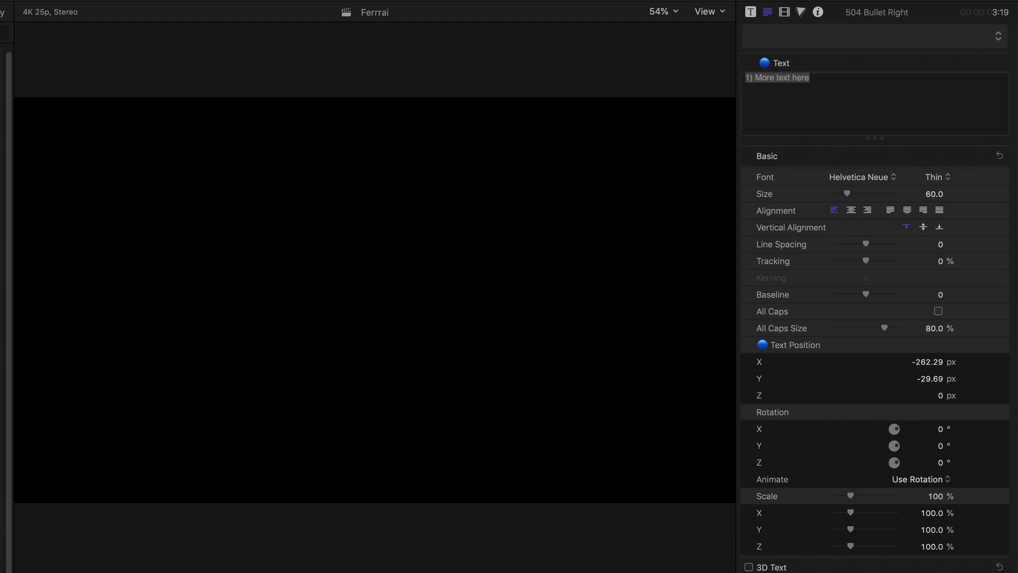
key("Home")
key("space")
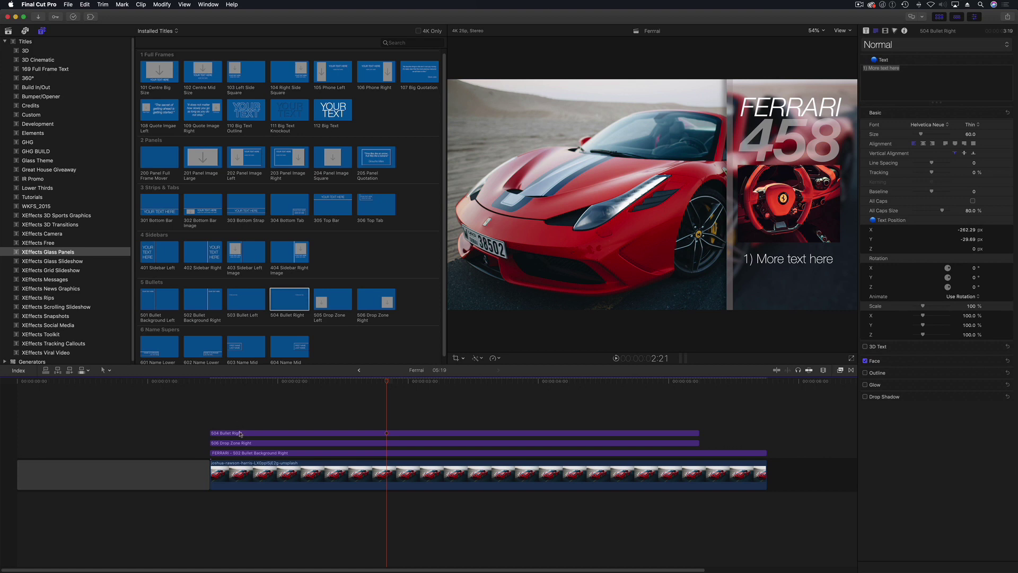
Start the bullet title clip slightly later, replay, and fine-tune the text position
left_click_drag(240, 434, 276, 433)
left_click(207, 382)
key("space")
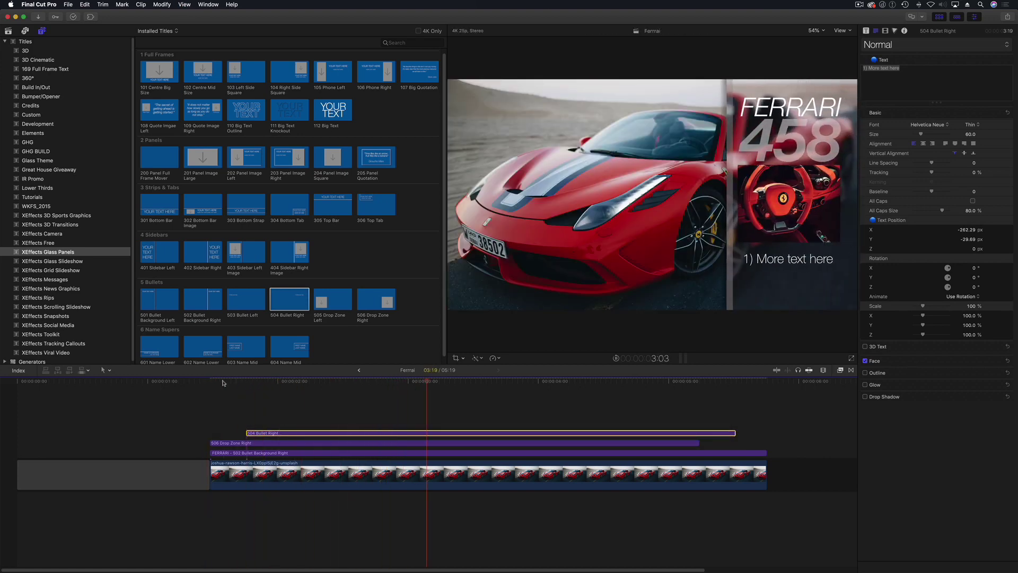
left_click(212, 380)
left_click_drag(769, 260, 766, 259)
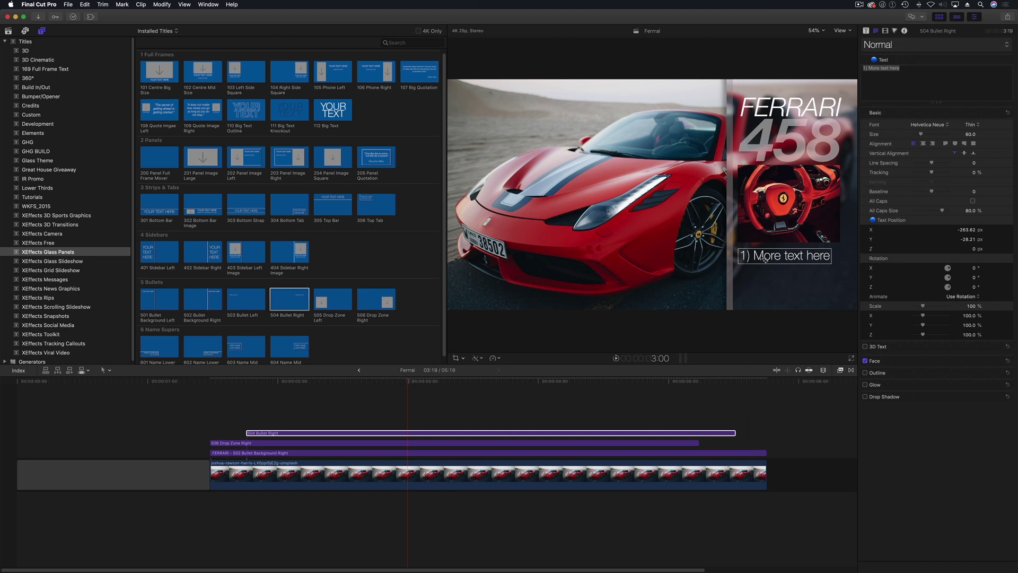
Paste the spec line '4.5 L Ferrari F136 F V8' from the notes into the bullet title
key("super+Tab")
left_click_drag(279, 203, 207, 202)
key("super+c")
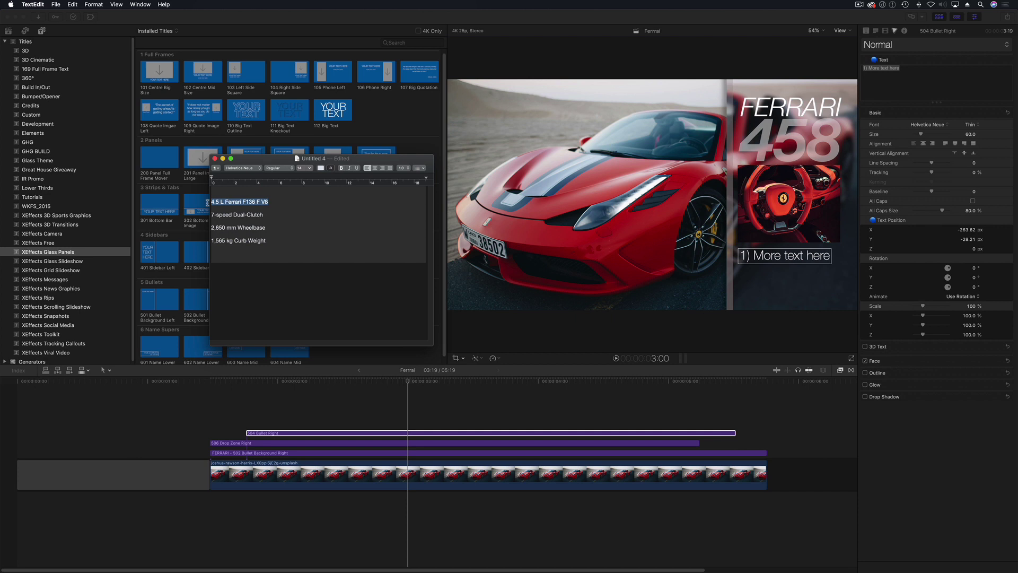
left_click(914, 91)
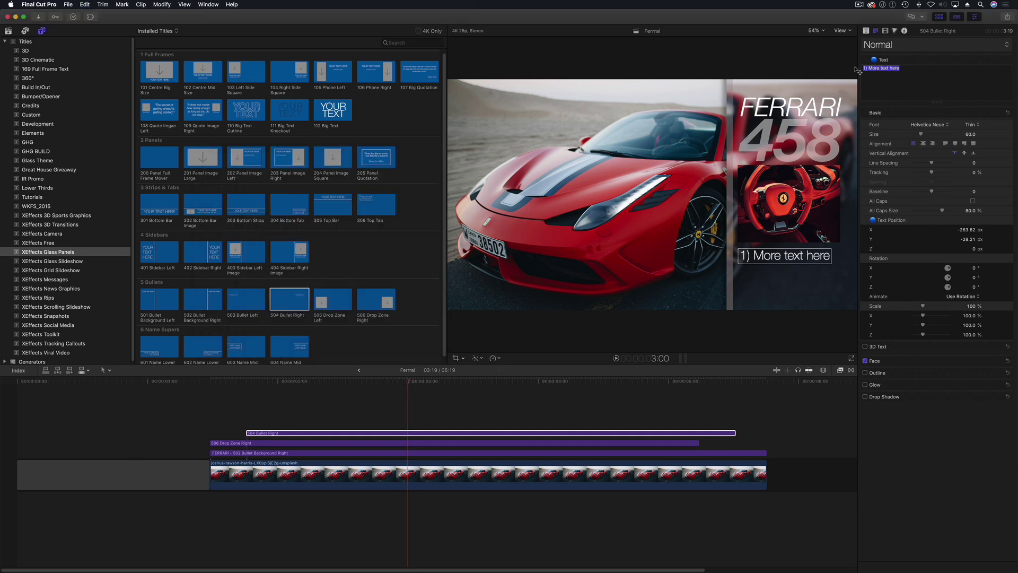
key("super+v")
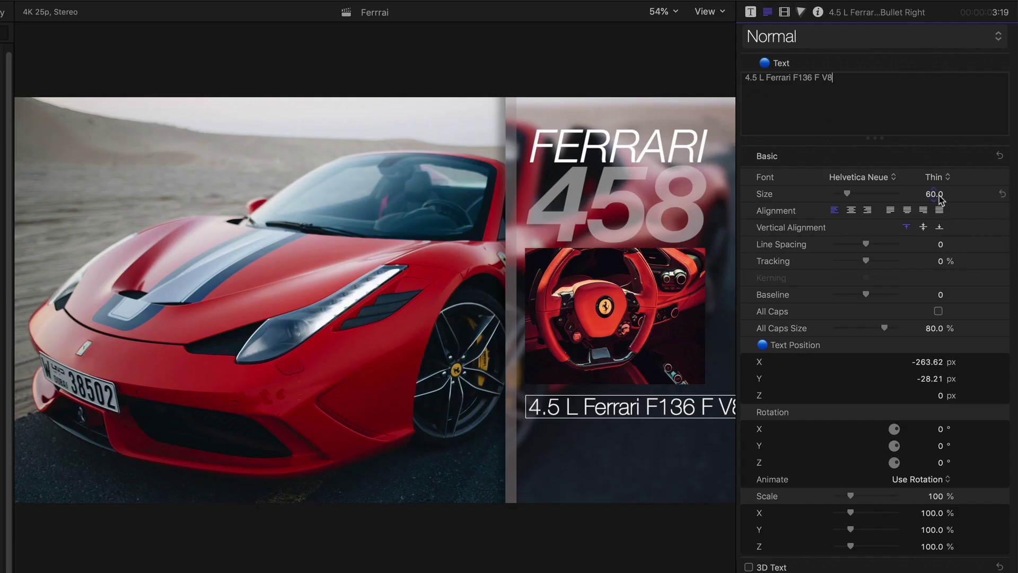
Set the spec line to size 44.8 and Light Italic, move it slightly up, and preview
left_click_drag(934, 196, 920, 197)
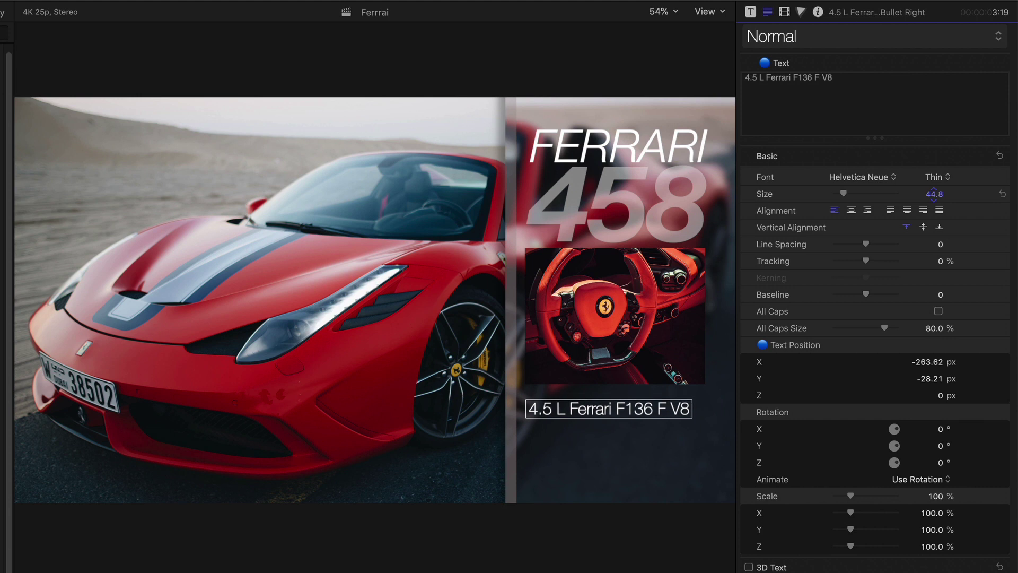
left_click(942, 183)
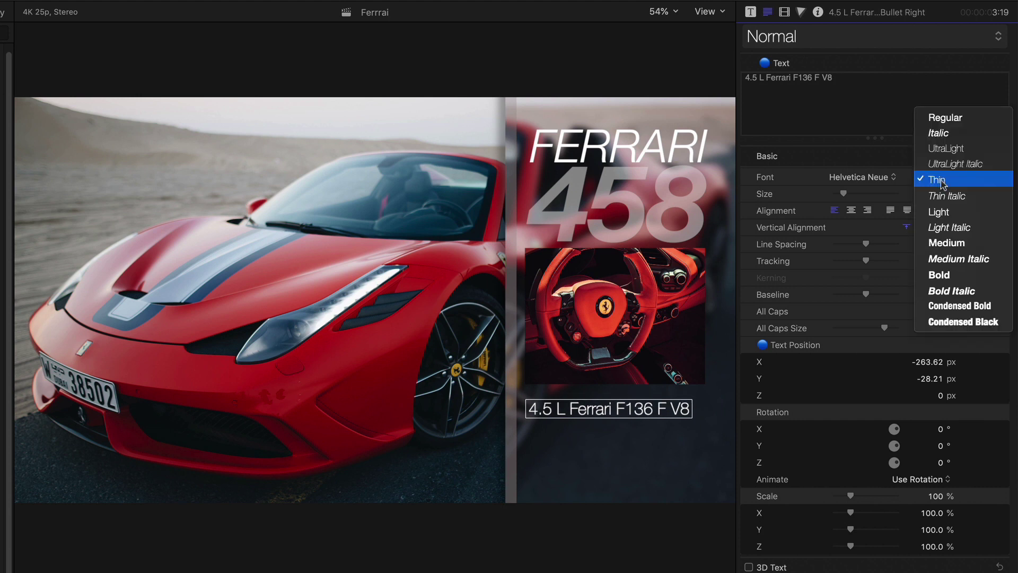
left_click(947, 196)
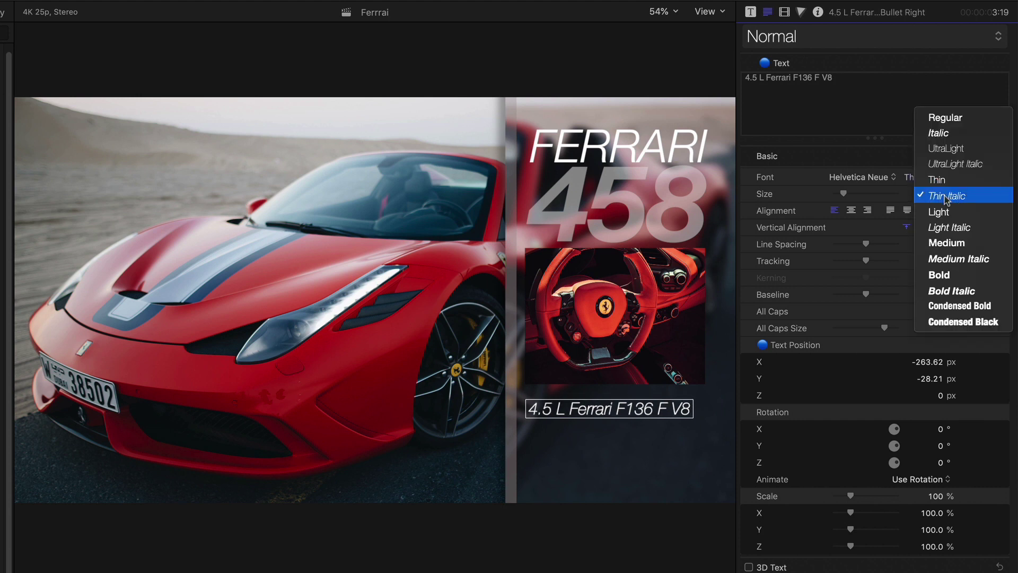
left_click(949, 228)
left_click_drag(627, 419, 629, 414)
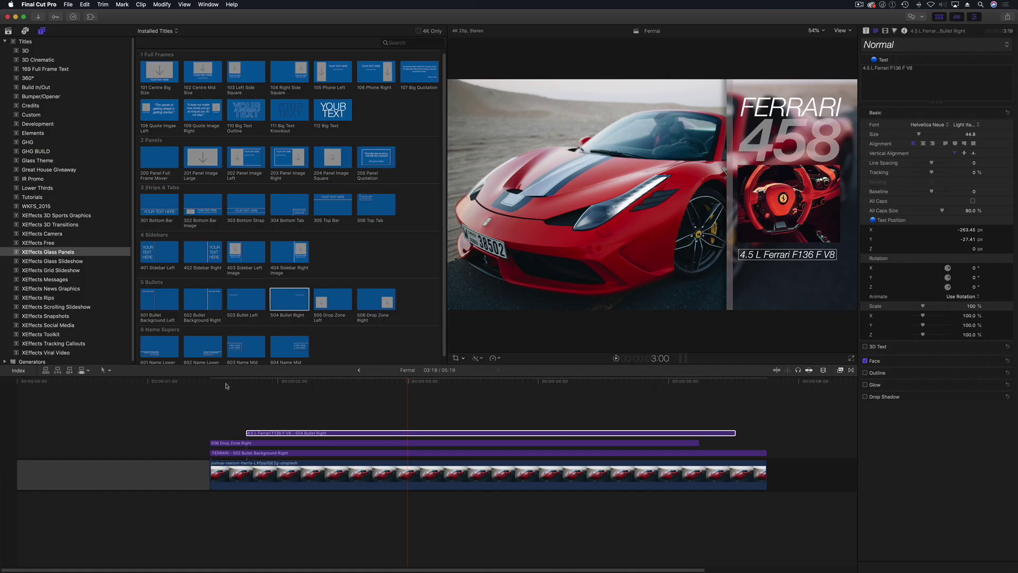
left_click(225, 386)
key("space")
key("space")
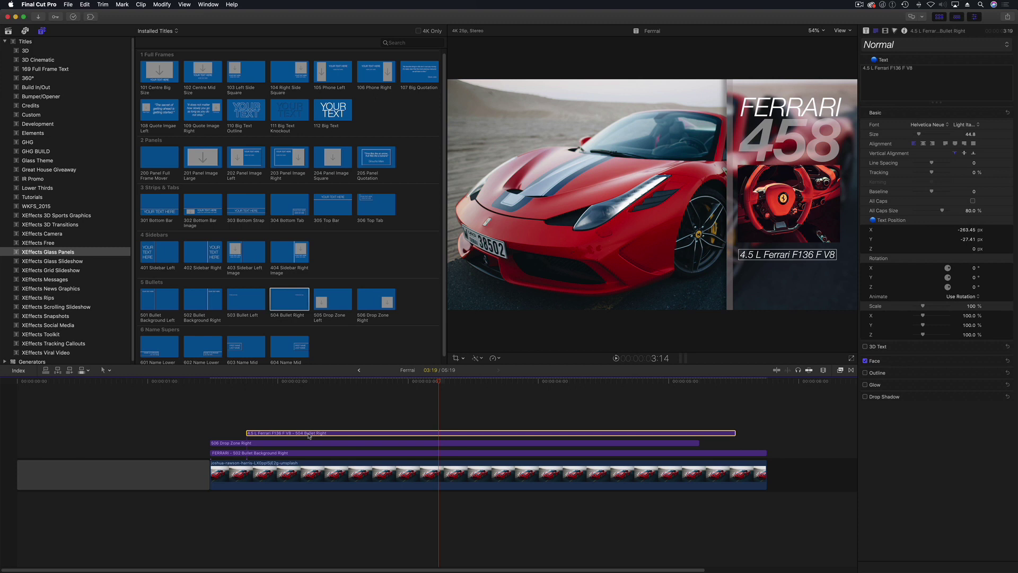
Duplicate the spec-line title onto the lane above and preview it
left_click_drag(309, 435, 341, 421)
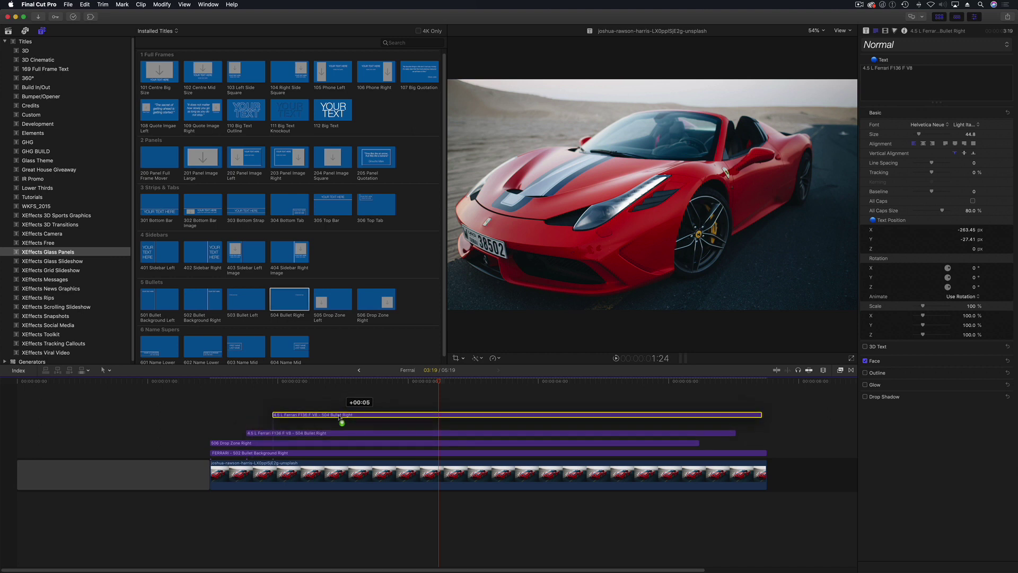
left_click(248, 383)
left_click(239, 384)
key("space")
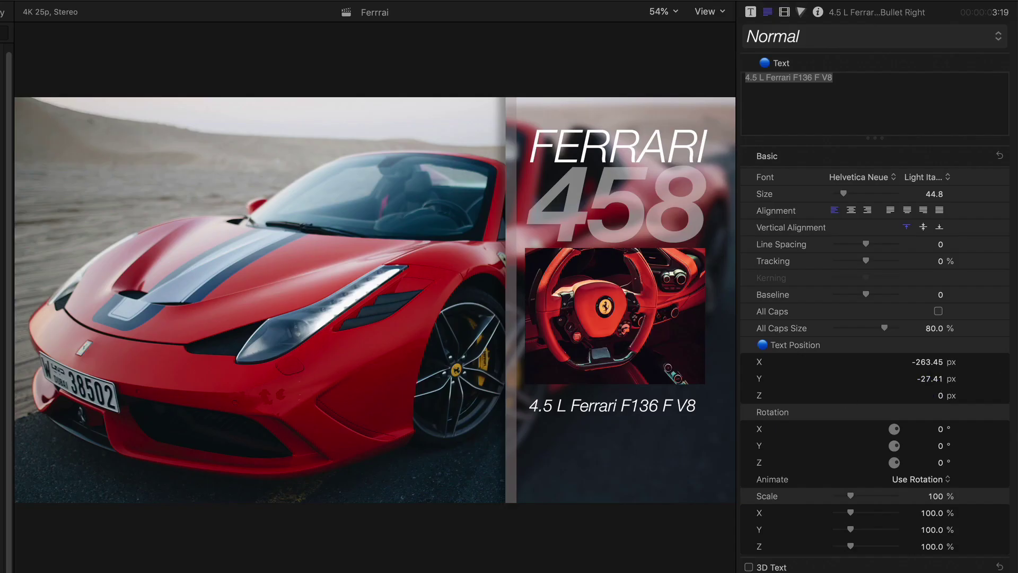
Set the copy's Text Position Y to -32 and preview the two spec lines
left_click(793, 445)
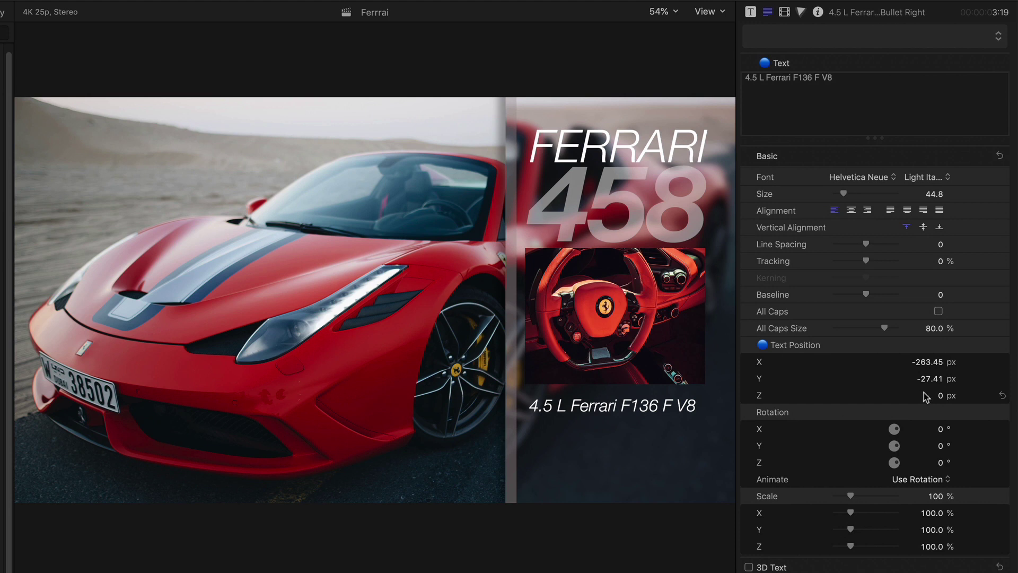
left_click(929, 380)
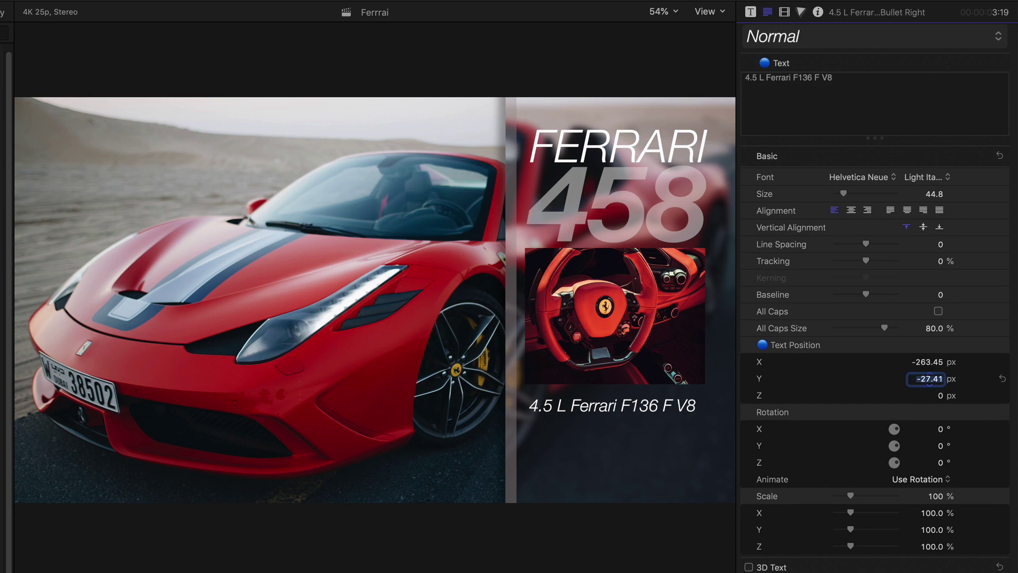
type("-")
key("Return")
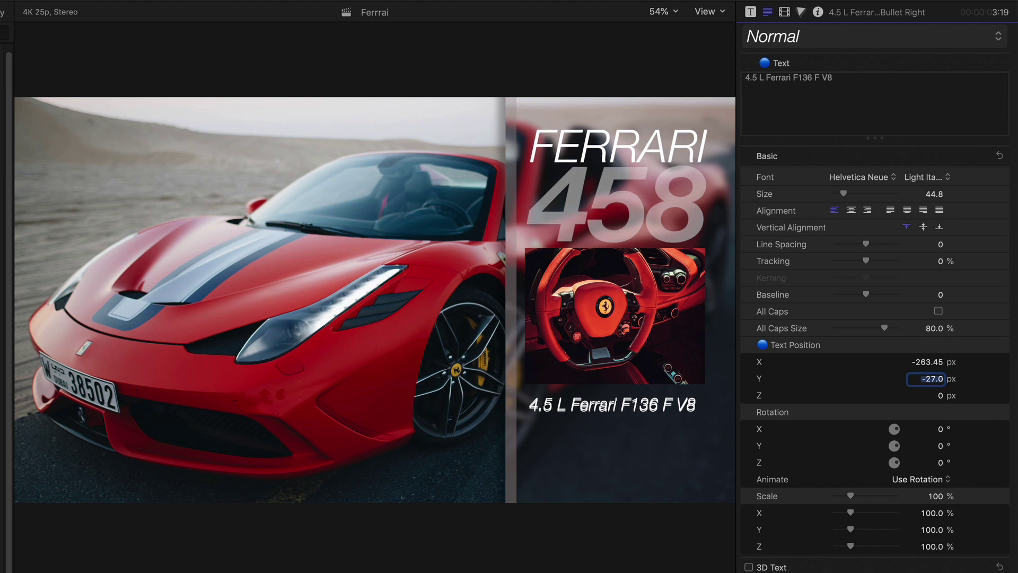
mouse_move(941, 382)
left_mouse_down()
mouse_move(929, 378)
mouse_move(938, 381)
left_mouse_up()
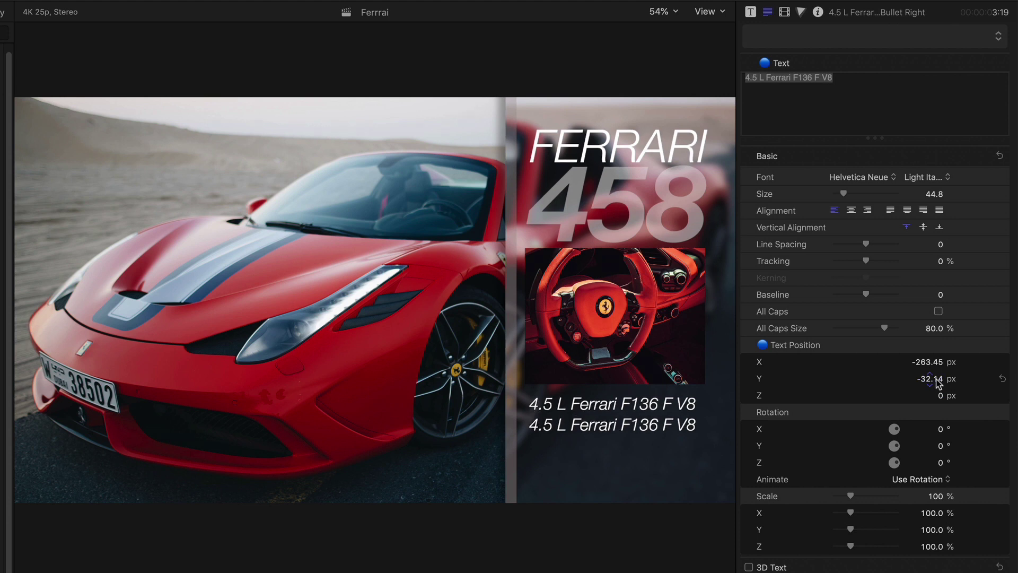
left_click(938, 382)
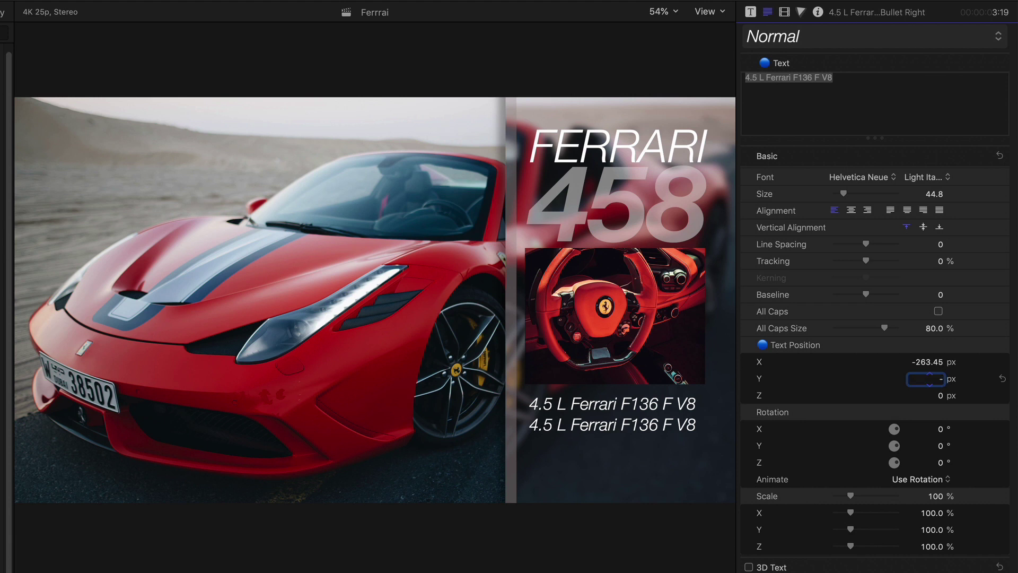
key("Return")
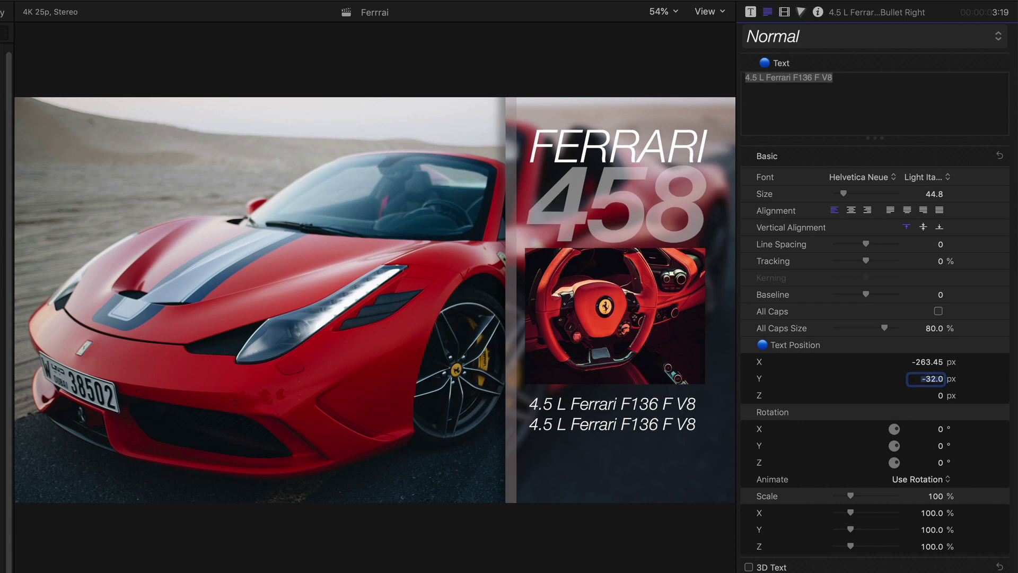
key("space")
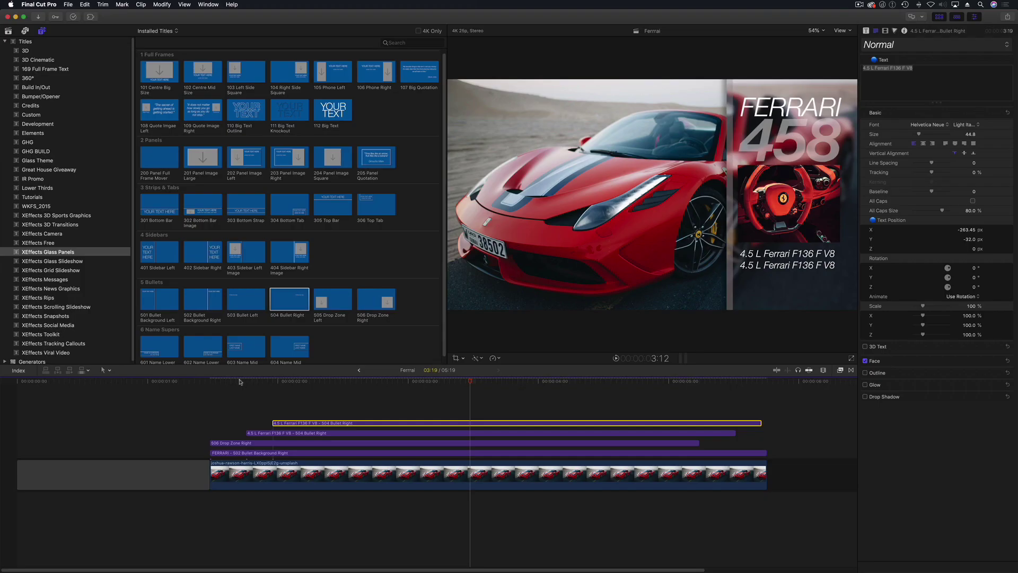
left_click(239, 381)
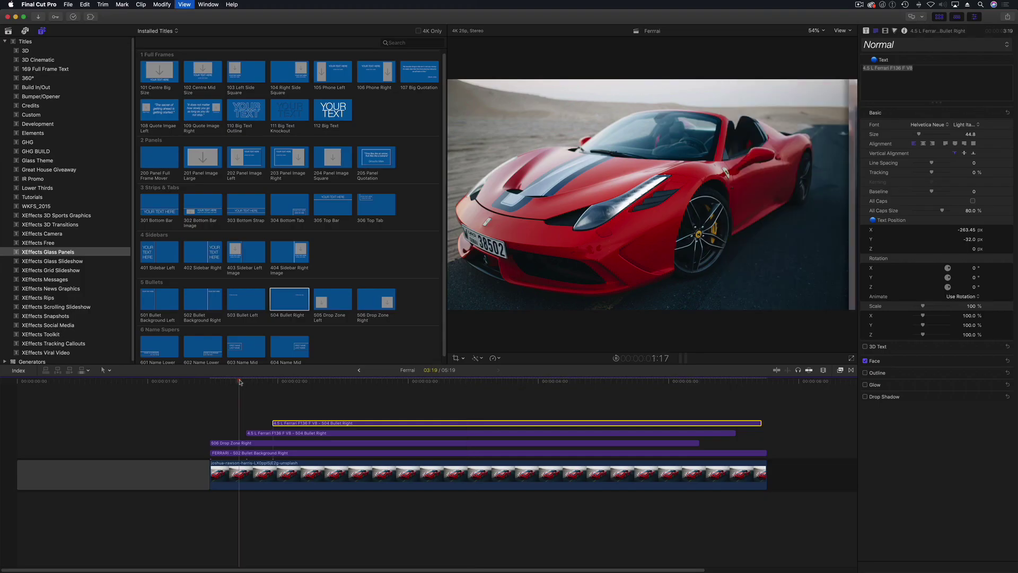
key("space")
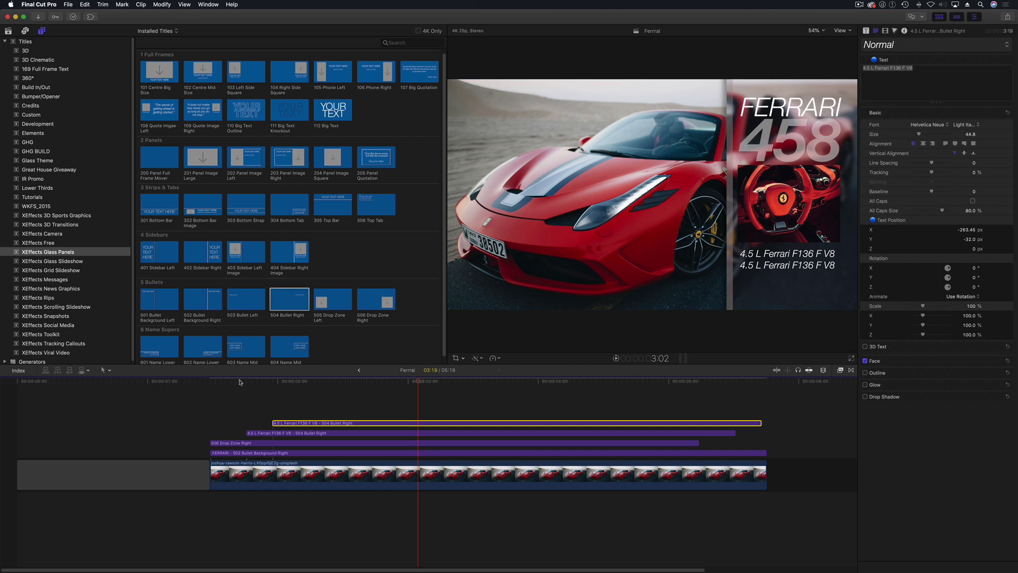
Duplicate the spec-line title onto a higher lane as a third copy
left_click(243, 381)
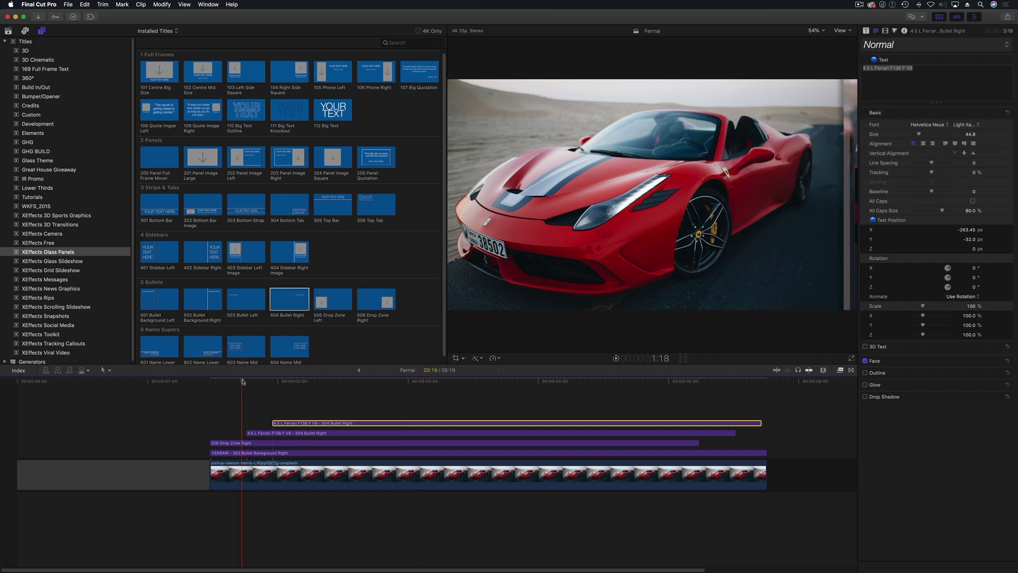
key("Right")
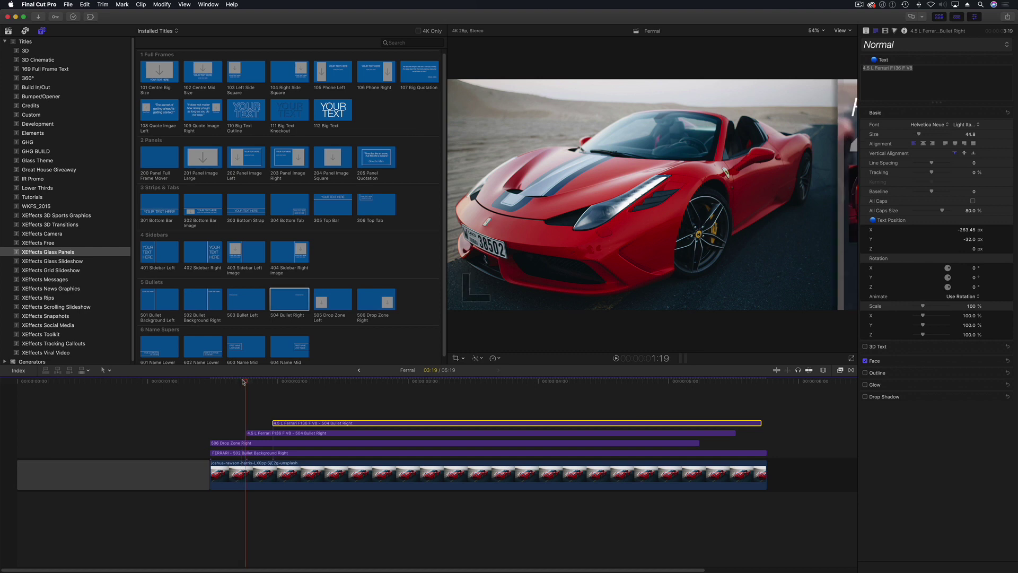
key("Right")
key("Right")
key("Right")
key("Right")
key("Right")
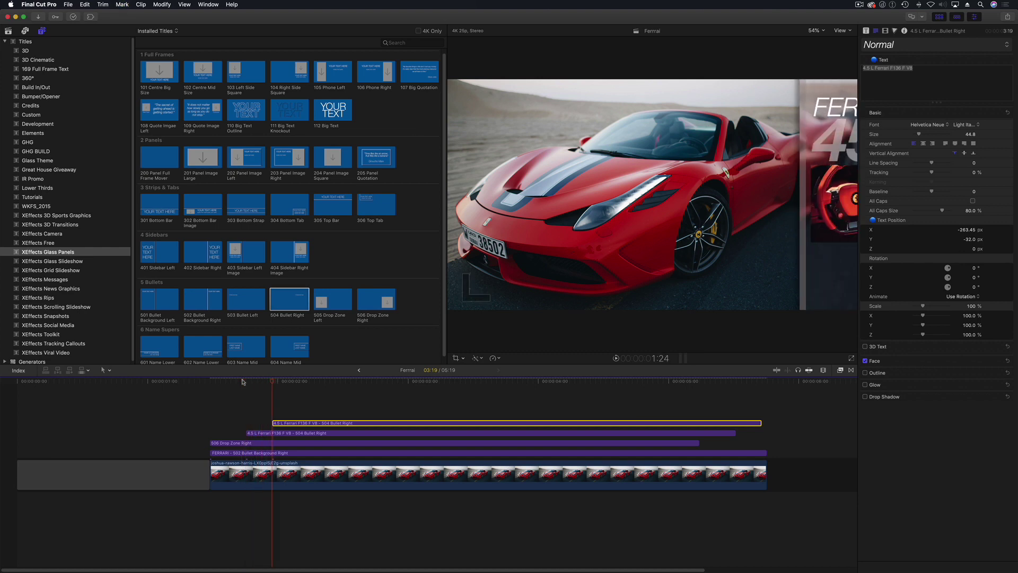
left_click_drag(289, 425, 337, 413)
left_click(269, 381)
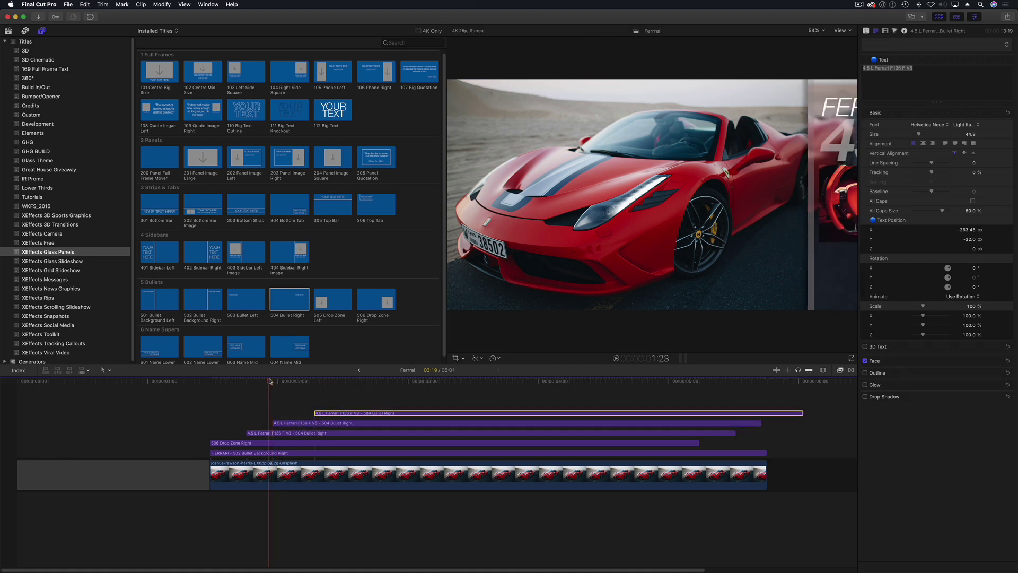
Make the third spec line start slightly earlier and set its Text Position Y to -37
key("Right")
key("Right")
key("Right")
key("Right")
key("Right")
key("Right")
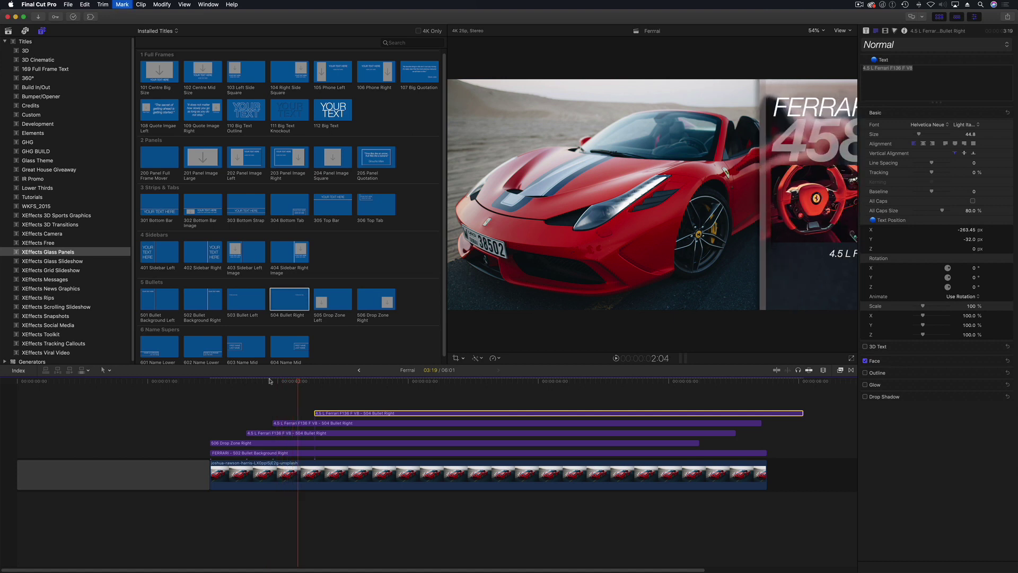
left_click_drag(337, 414, 320, 414)
left_click(315, 381)
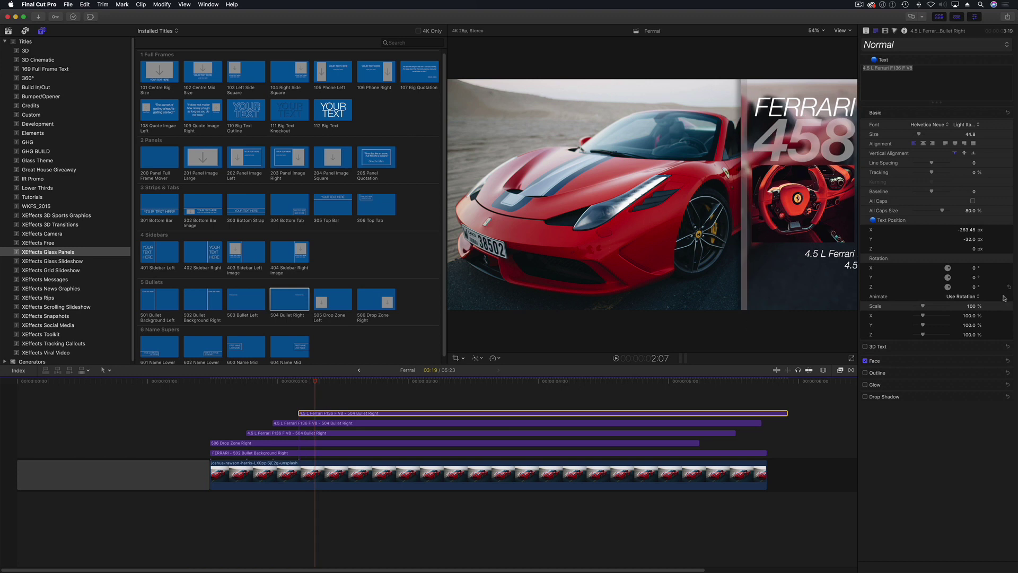
left_click(971, 239)
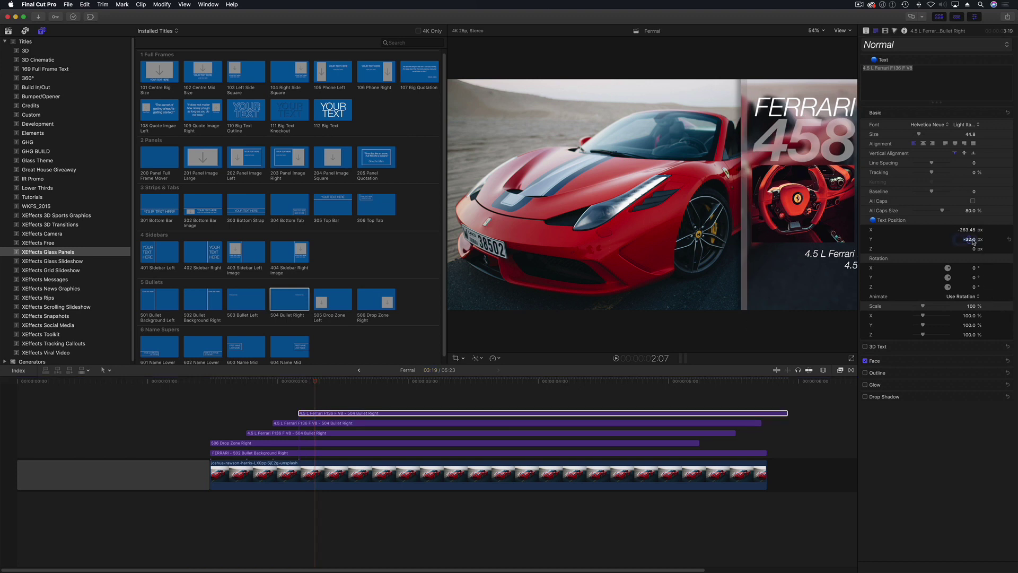
type("-37")
key("Return")
Preview the three spec lines and duplicate the title onto a new top lane
key("Left")
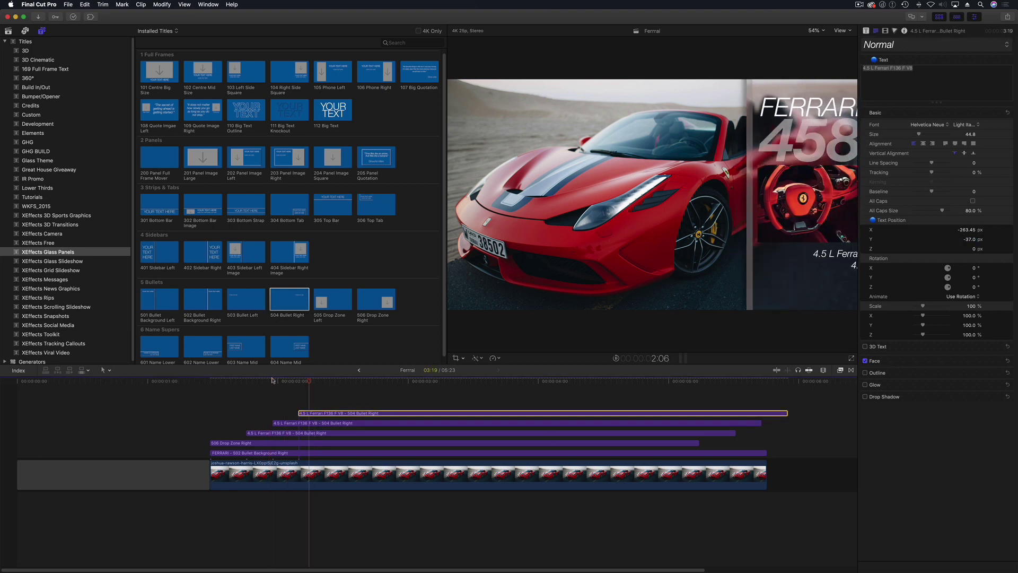
key("space")
key("space")
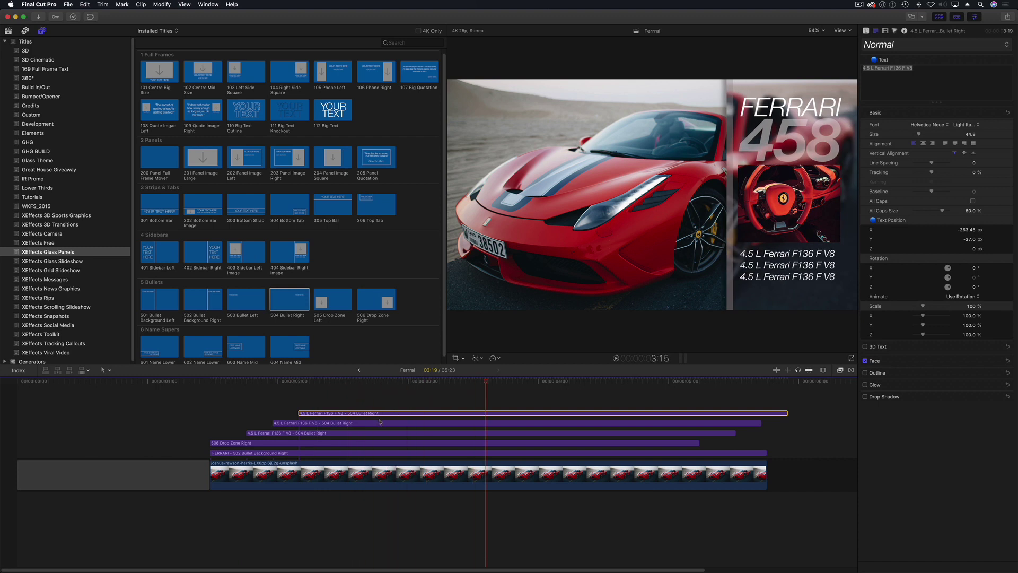
left_click_drag(354, 416, 402, 403)
left_click(292, 381)
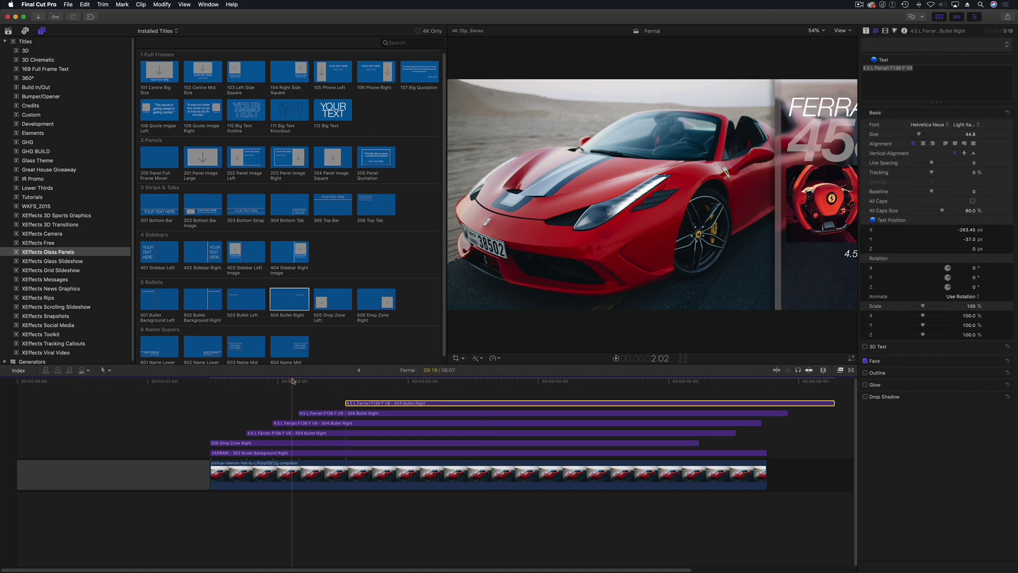
Start the fourth spec line at the playhead, set its Y position to -42, and preview
key("space")
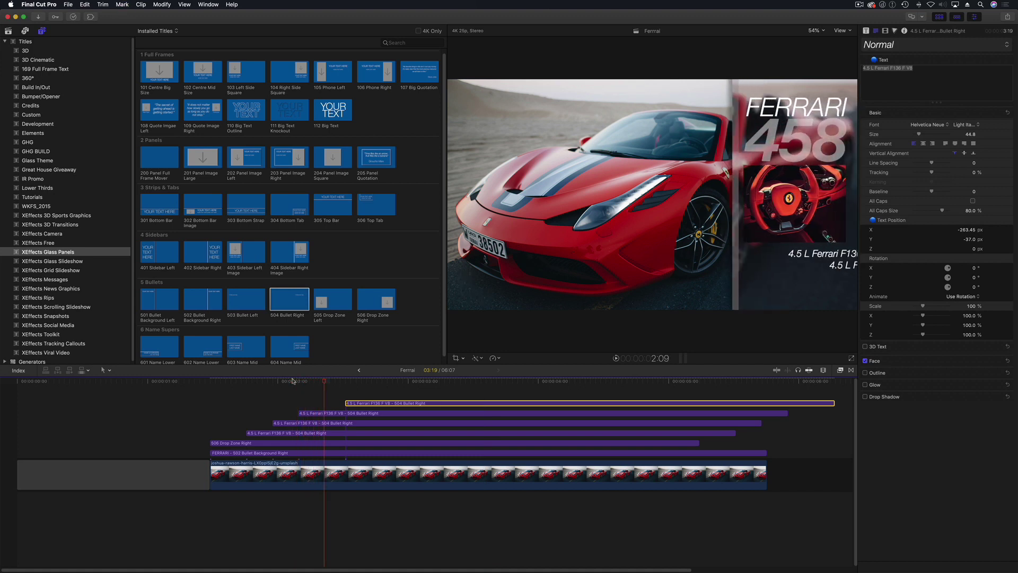
left_click_drag(360, 406, 341, 406)
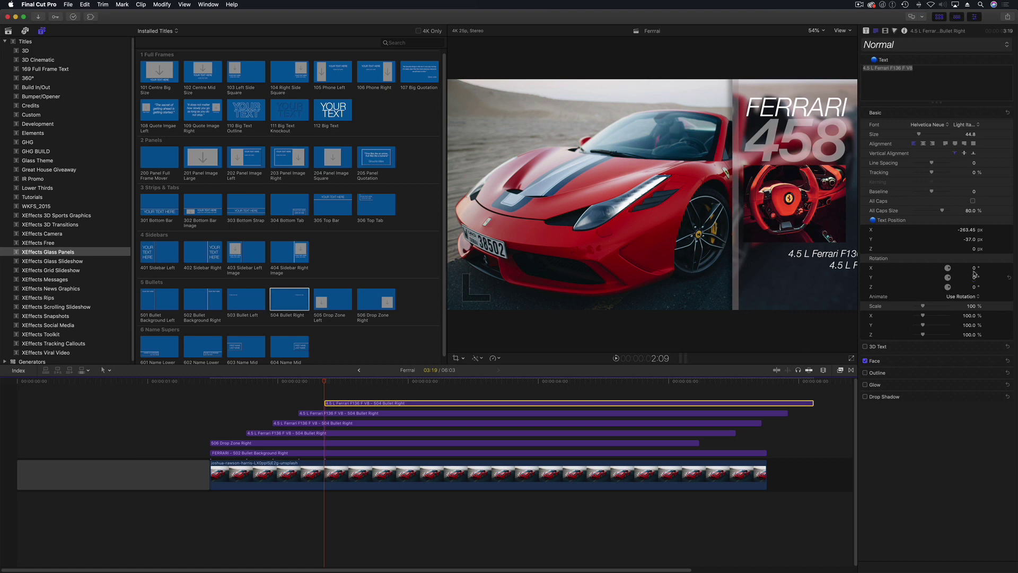
left_click(970, 239)
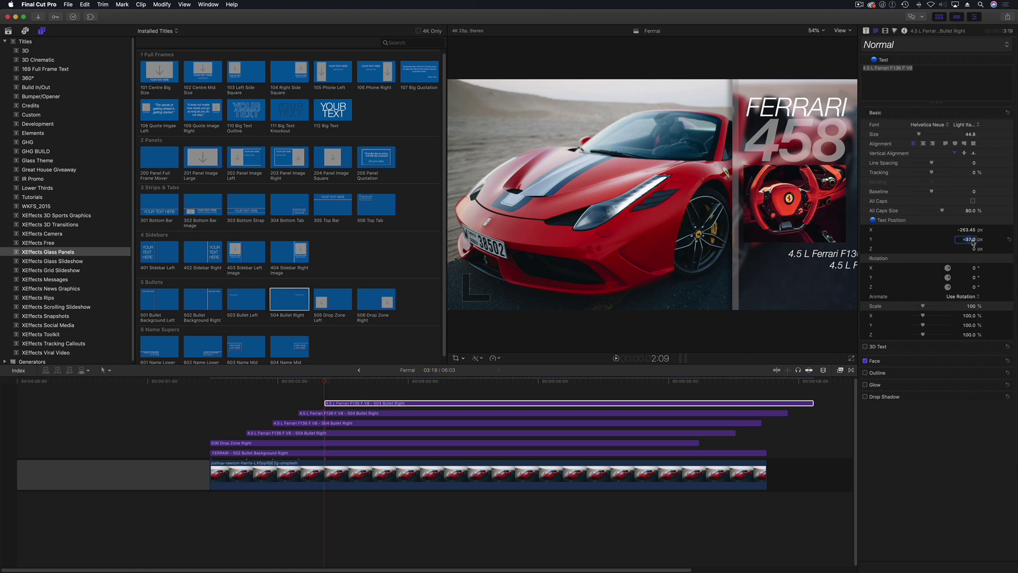
type("-")
left_click(245, 377)
key("space")
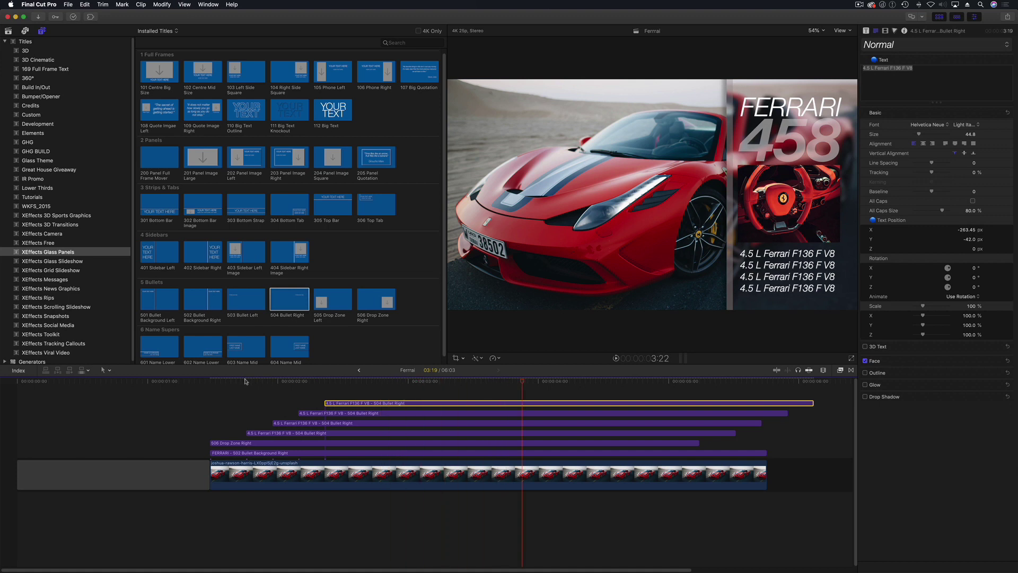
left_click(237, 381)
key("space")
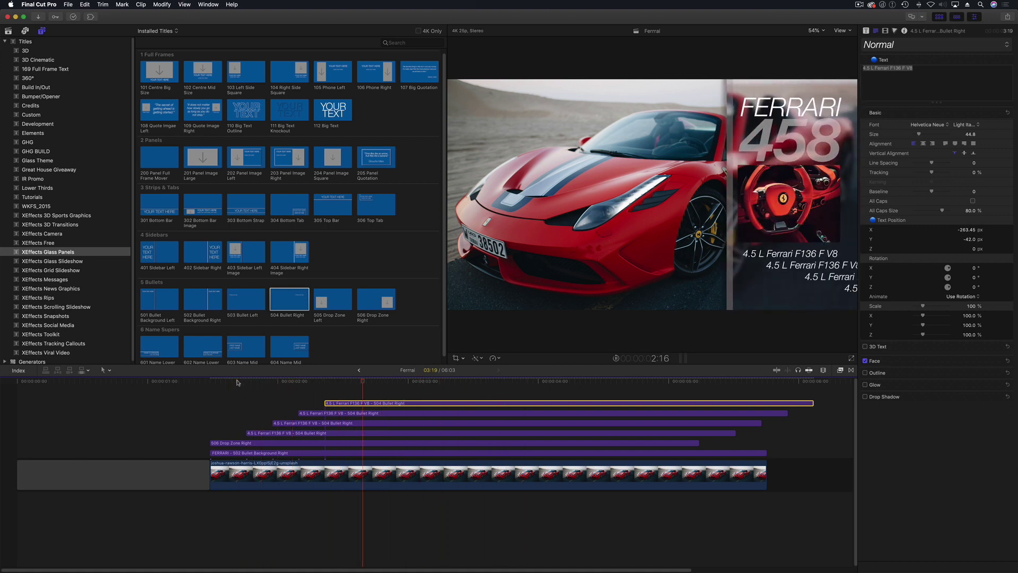
Paste '7-speed Dual-Clutch' from the note into the third bullet title
key("super+Tab")
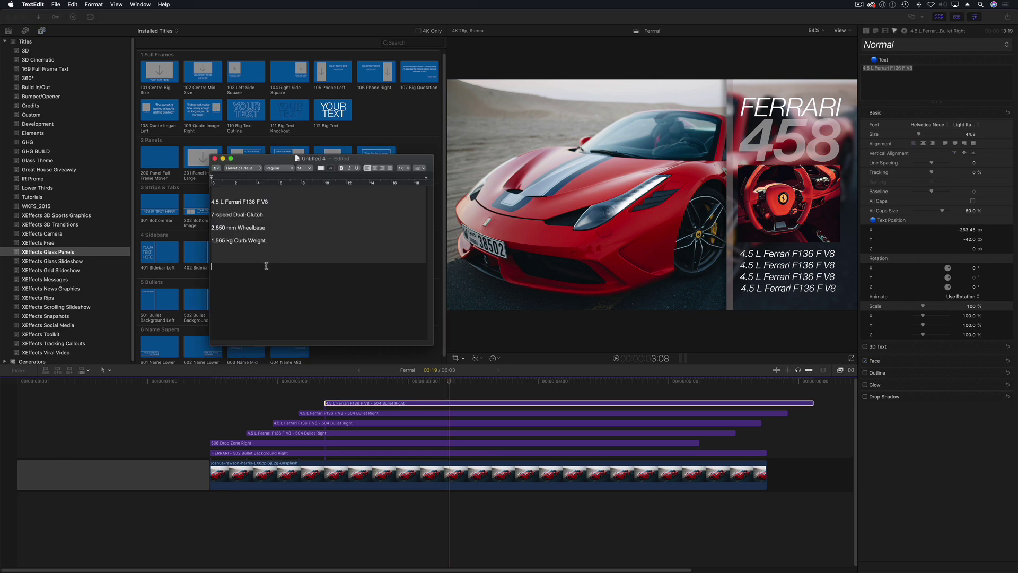
left_click_drag(270, 217, 207, 217)
key("super+c")
key("super+Tab")
left_click(308, 424)
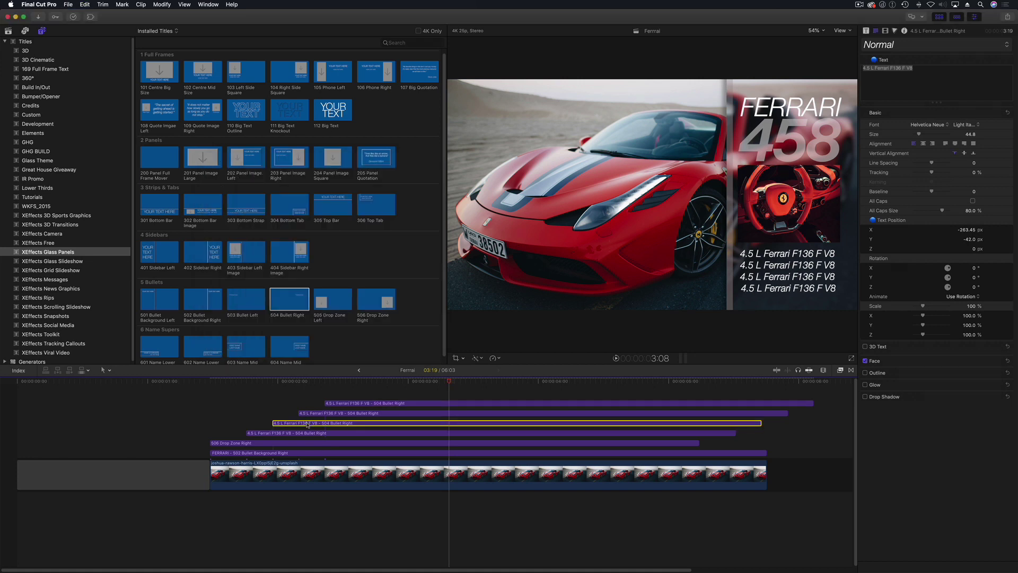
left_click(839, 70)
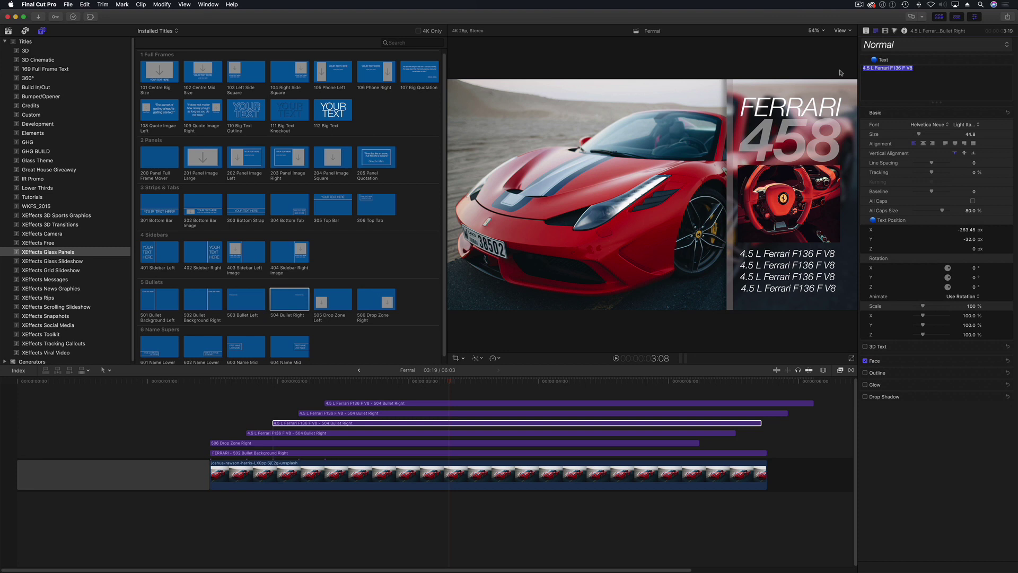
key("super+v")
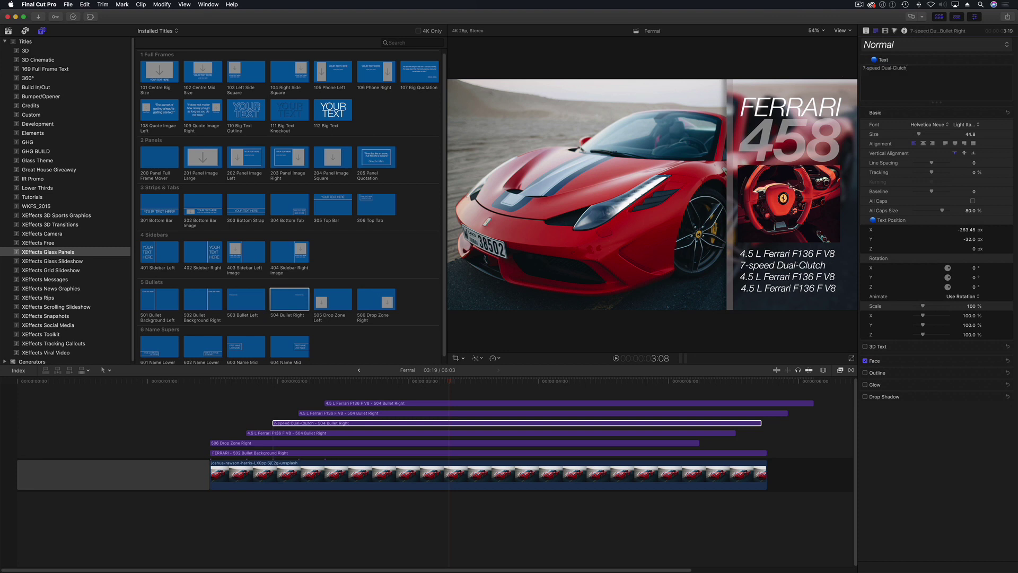
Paste '2,650 mm Wheelbase' into the second bullet title
key("super+Tab")
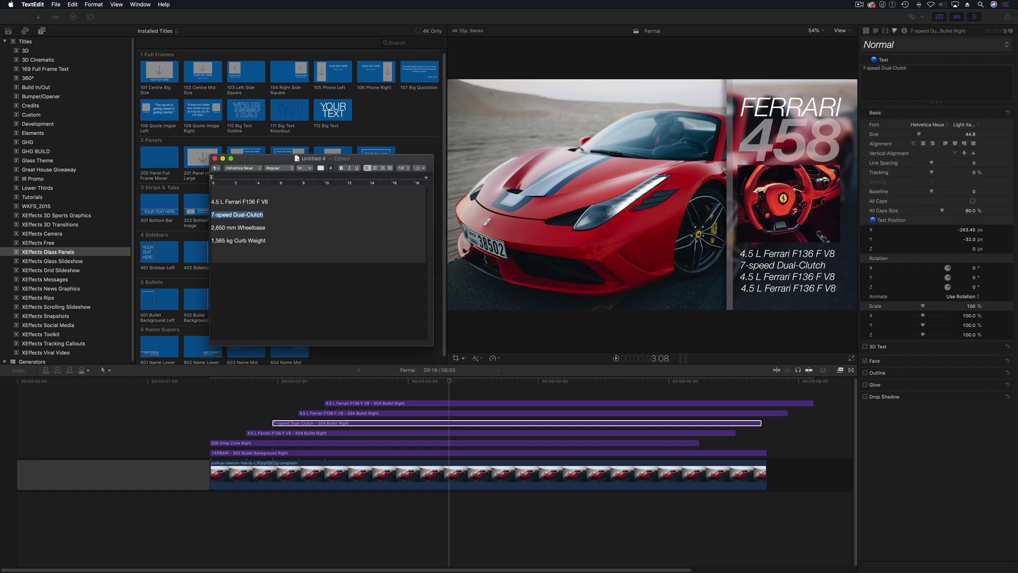
left_click_drag(269, 228, 208, 228)
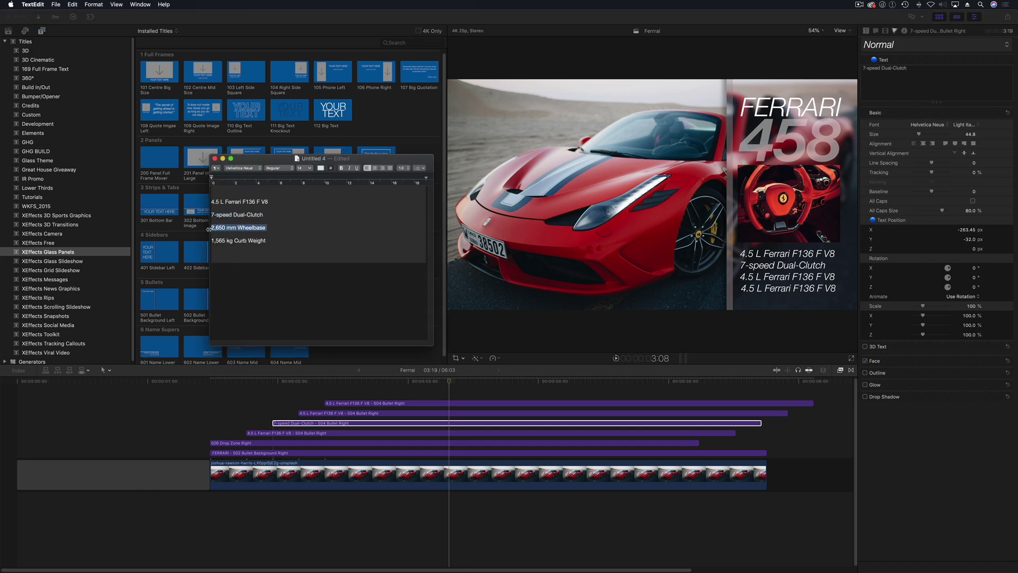
key("super+Tab")
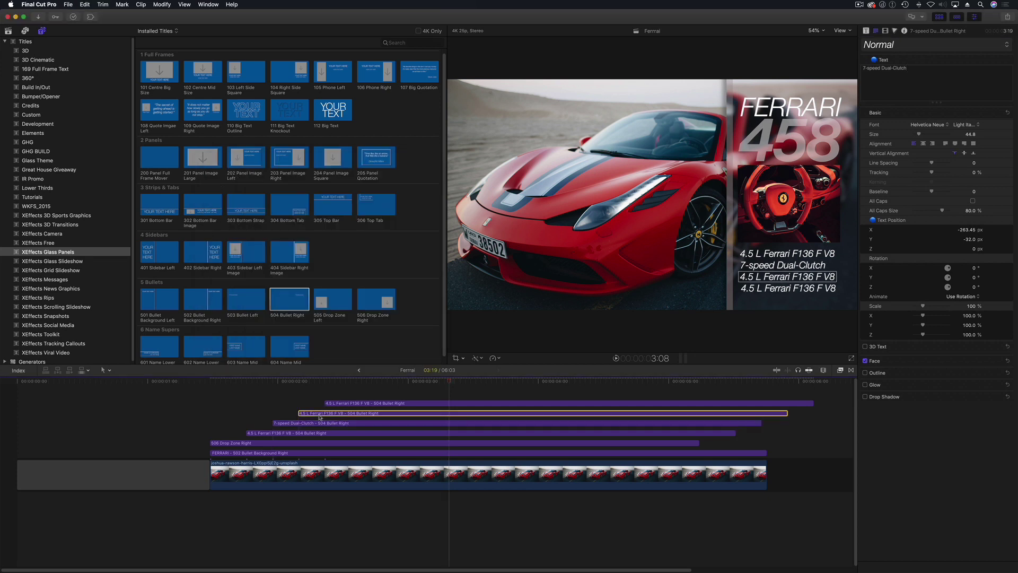
double_click(627, 412)
triple_click(917, 67)
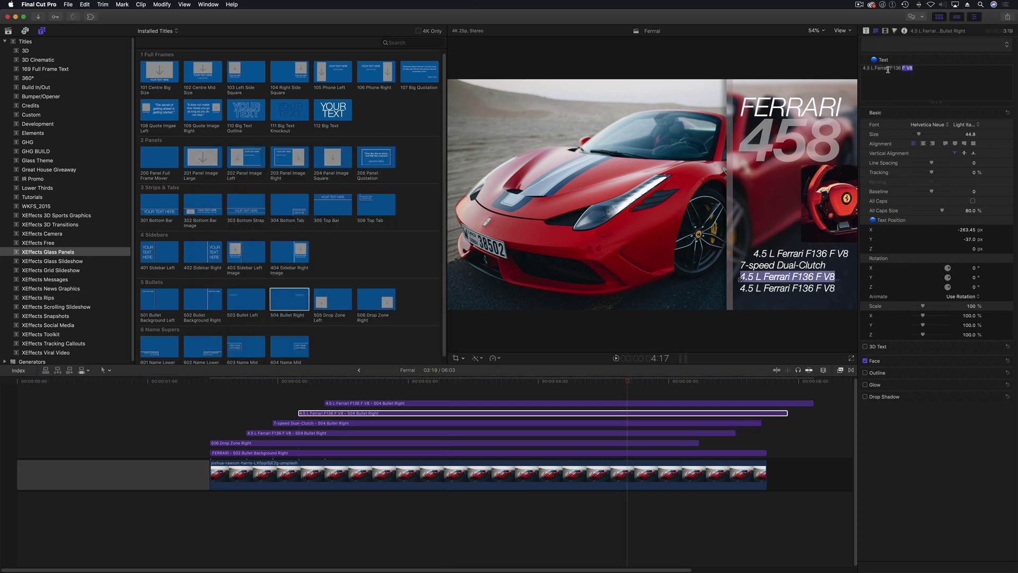
key("super+v")
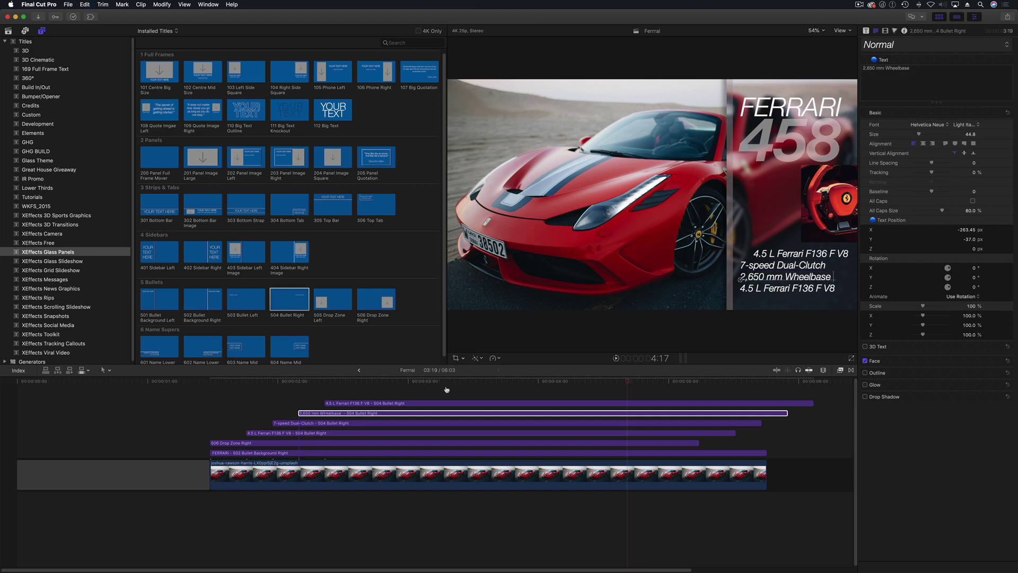
Paste '1,565 kg Curb Weight' into the top bullet title and play back the titles
key("super+Tab")
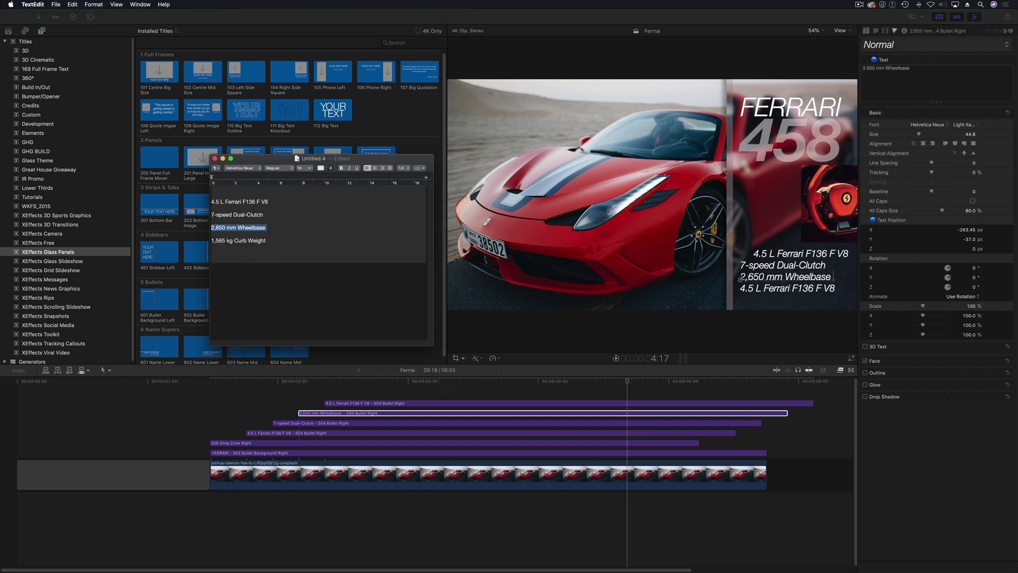
left_click_drag(265, 241, 208, 240)
key("super+c")
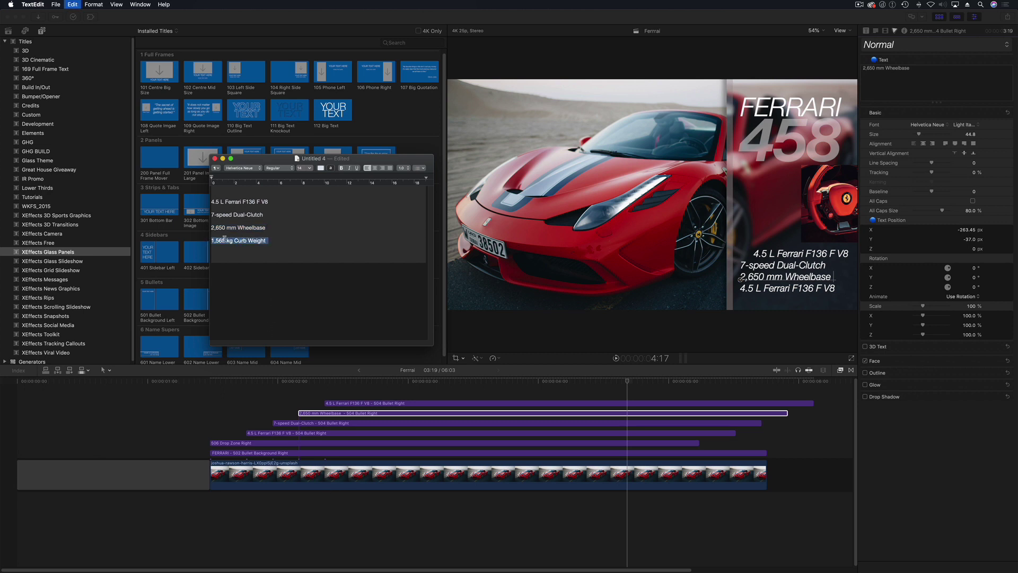
left_click(380, 403)
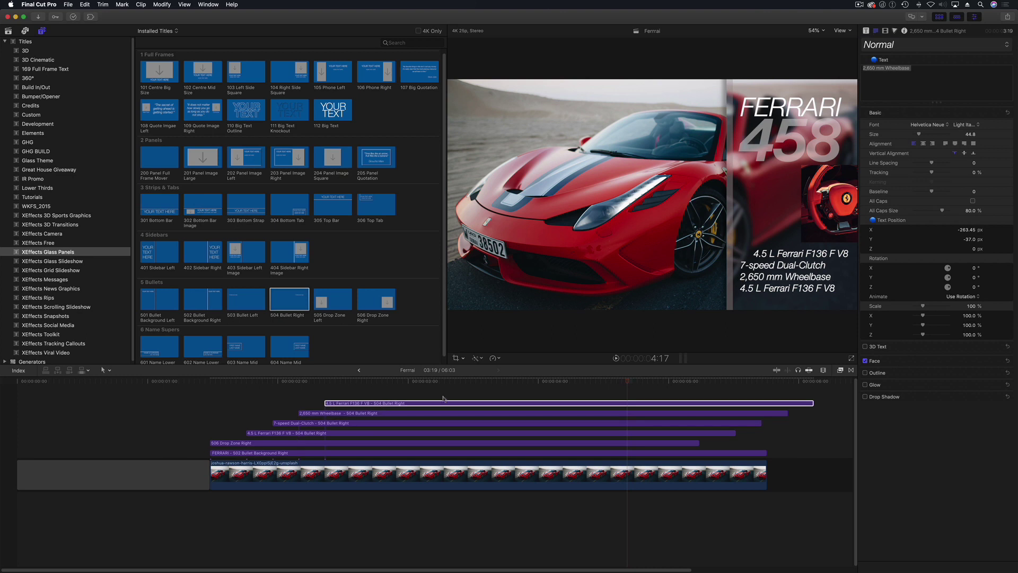
left_click(896, 81)
key("super+v")
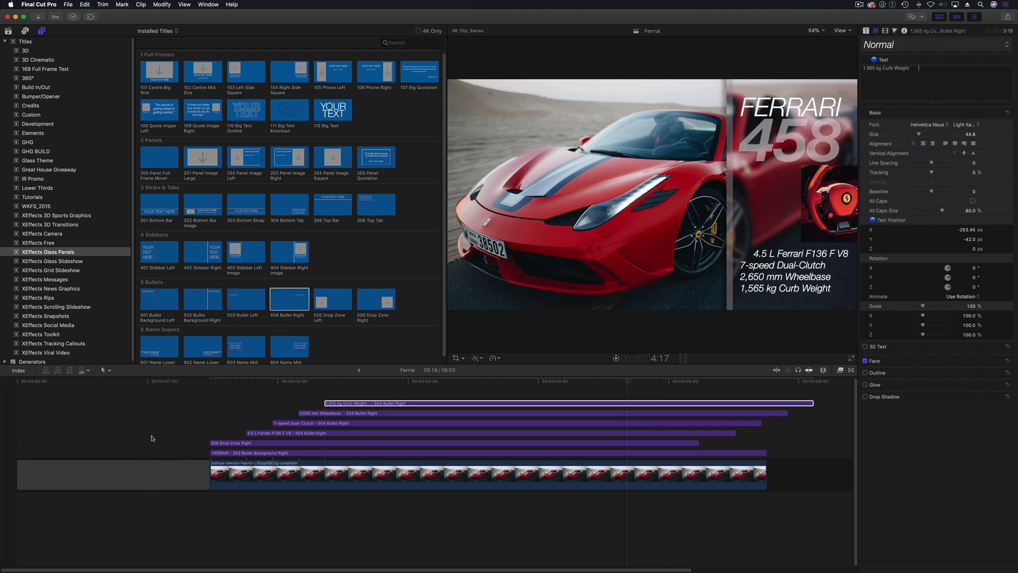
left_click(203, 384)
key("space")
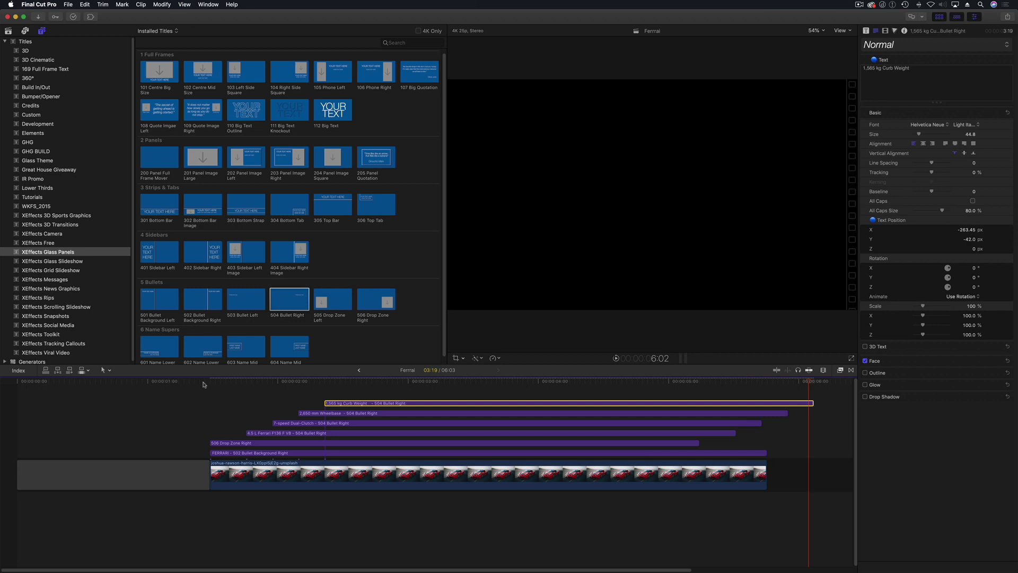
Trim the stacked title clips so their ends line up with the car photo clip
left_click(218, 383)
key("space")
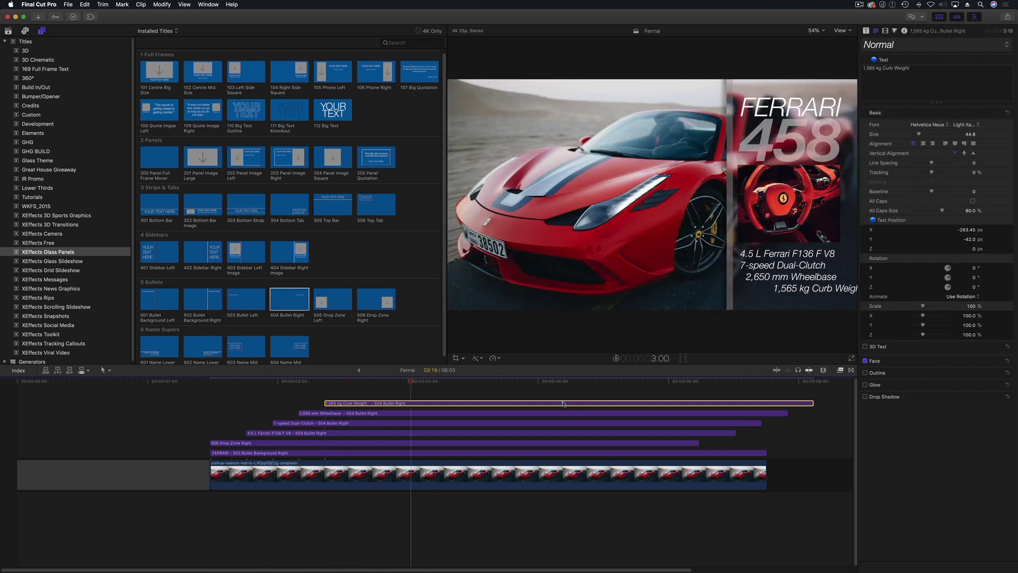
left_click_drag(700, 443, 763, 403)
left_click(628, 382)
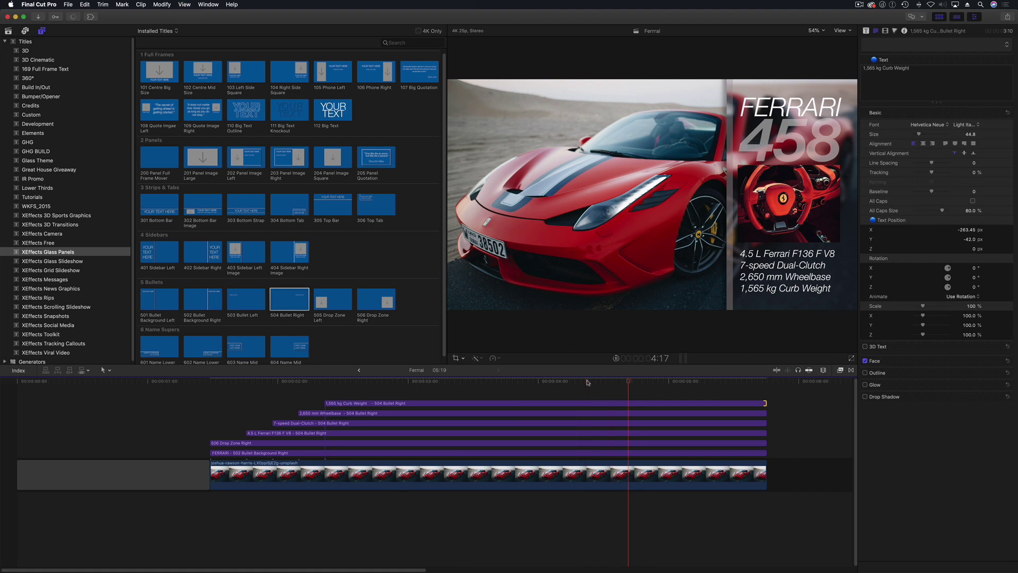
key("space")
left_click(355, 381)
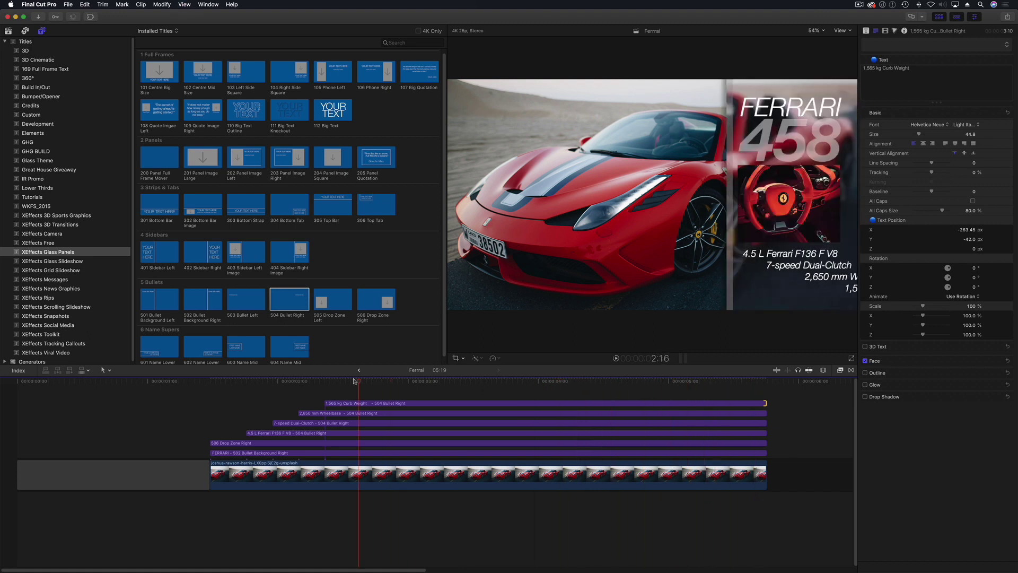
left_click(175, 381)
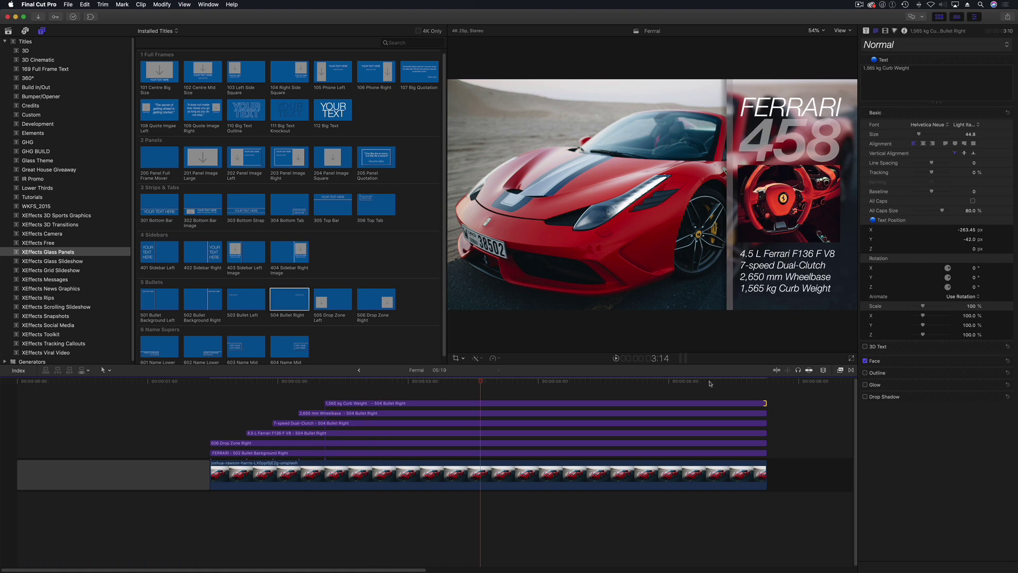
left_click(678, 381)
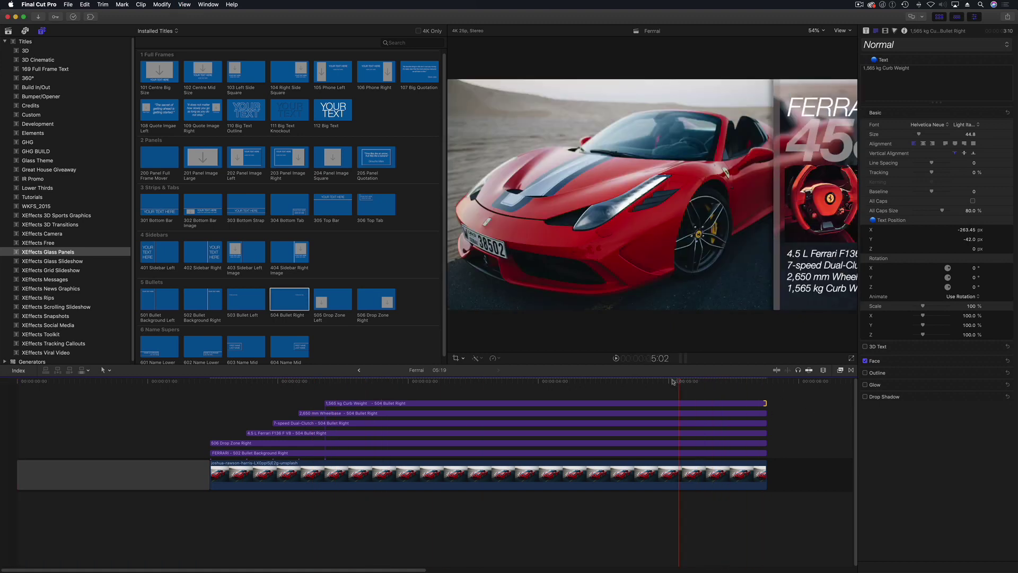
key("s")
key("space")
left_click(562, 381)
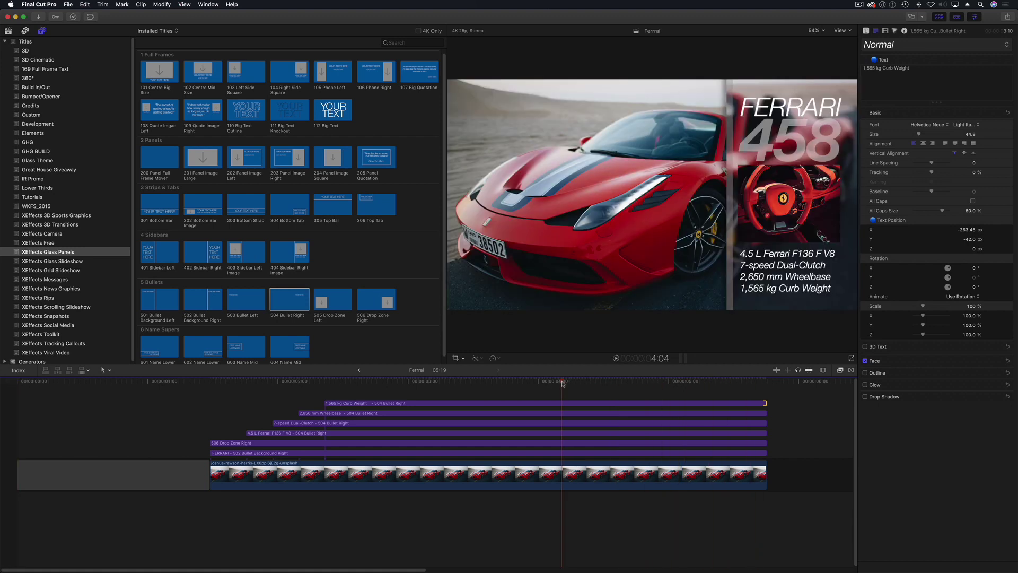
key("space")
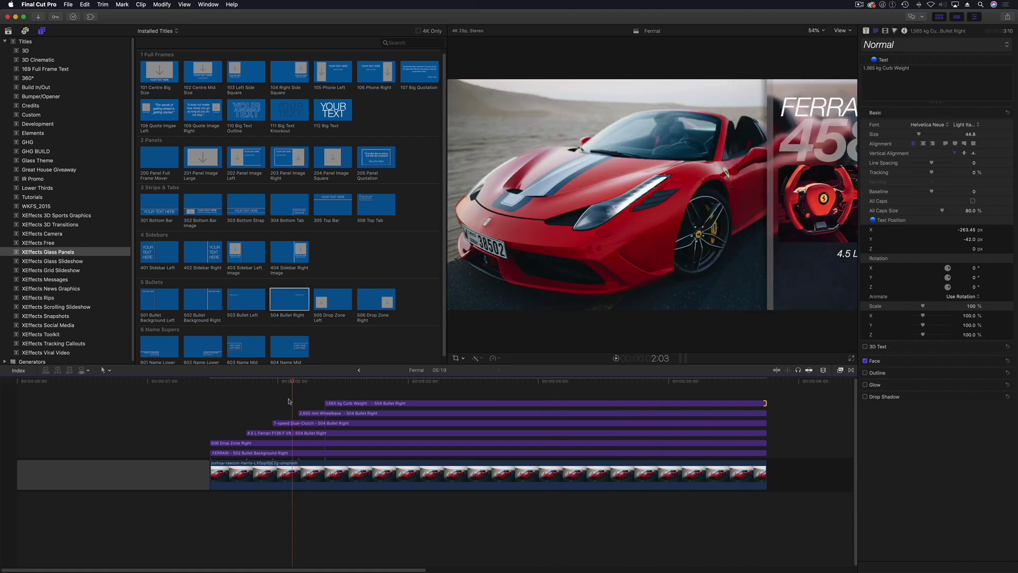
left_click(209, 403)
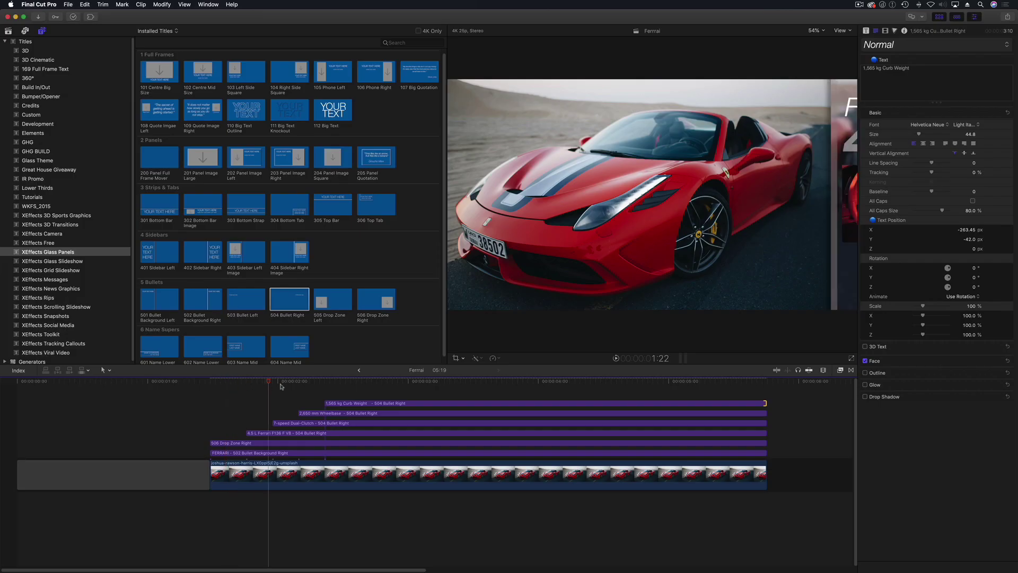
left_click_drag(281, 386, 204, 381)
key("space")
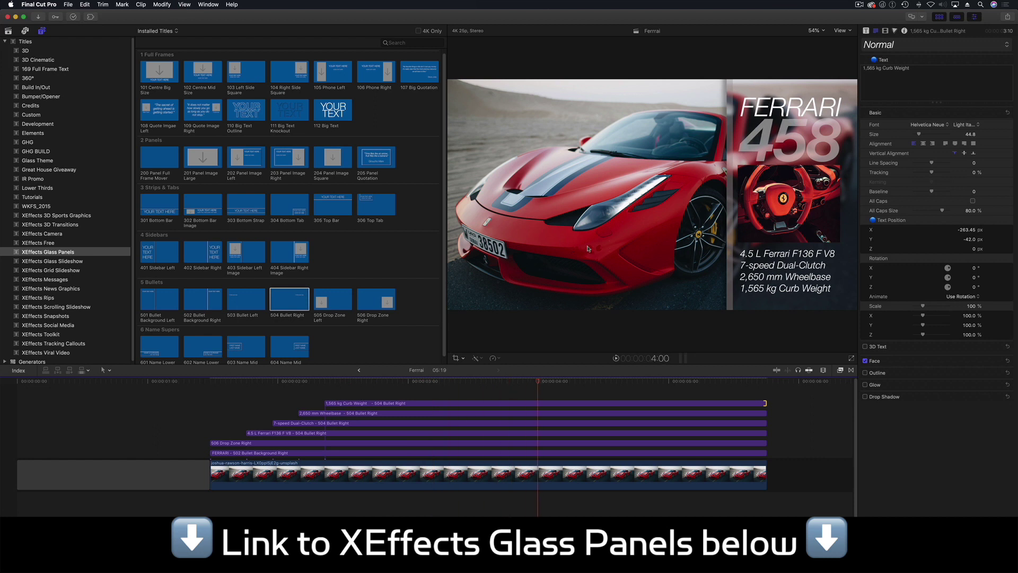
left_click_drag(340, 383, 252, 383)
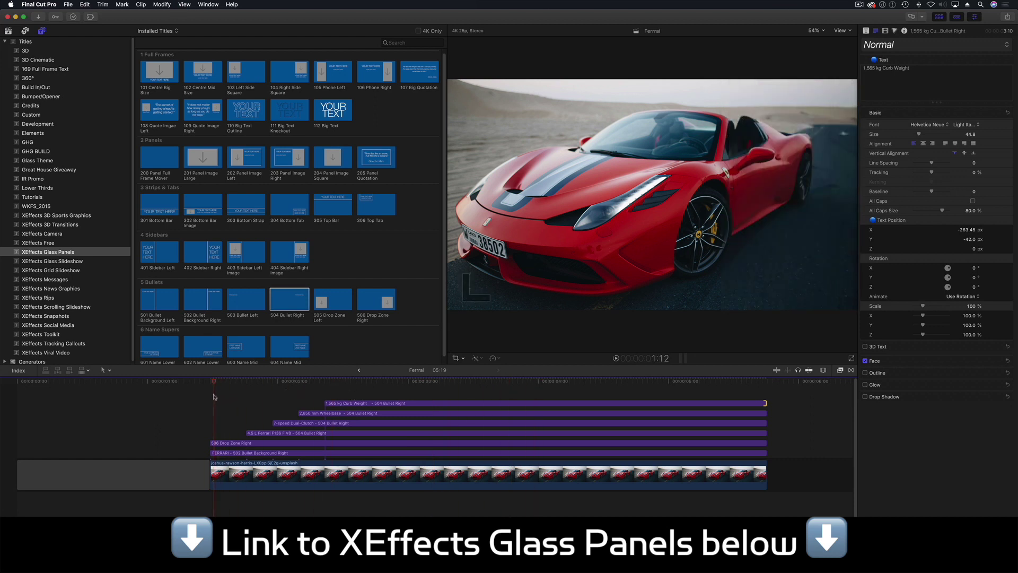